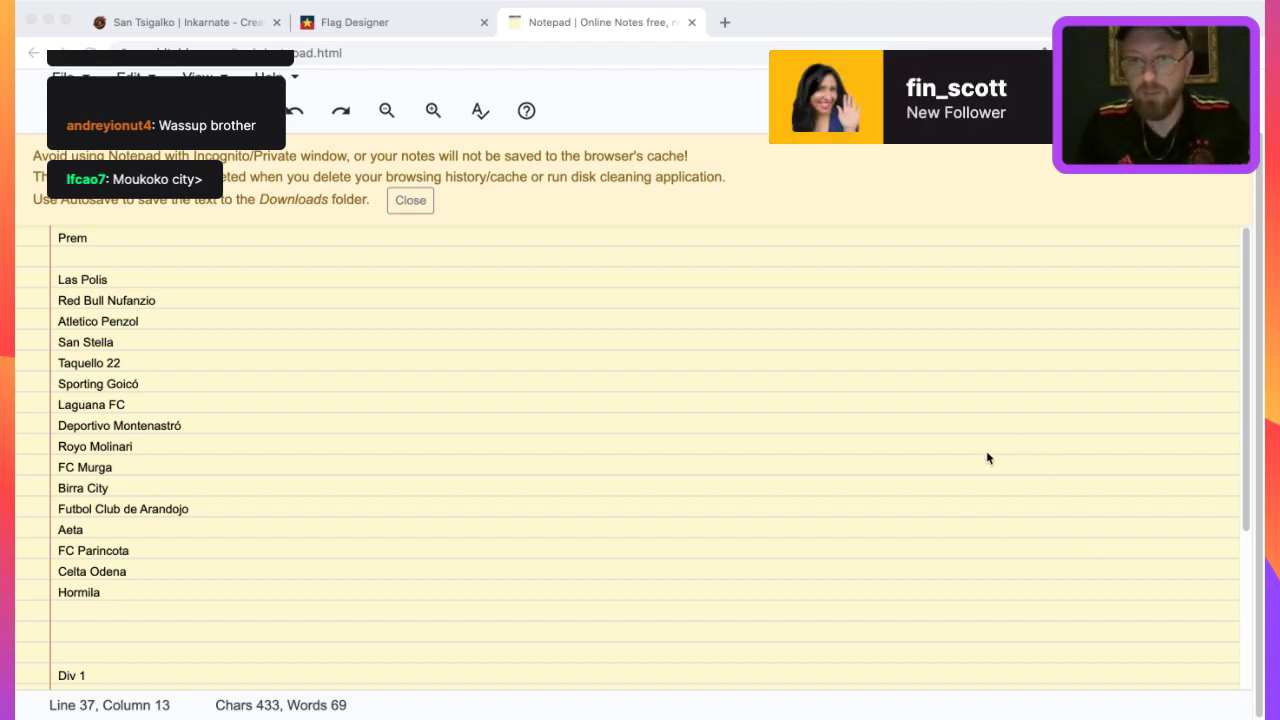
# - Bring up the San Tsigalko map in Inkarnate to review its towns and regions
pyautogui.click(588, 358)
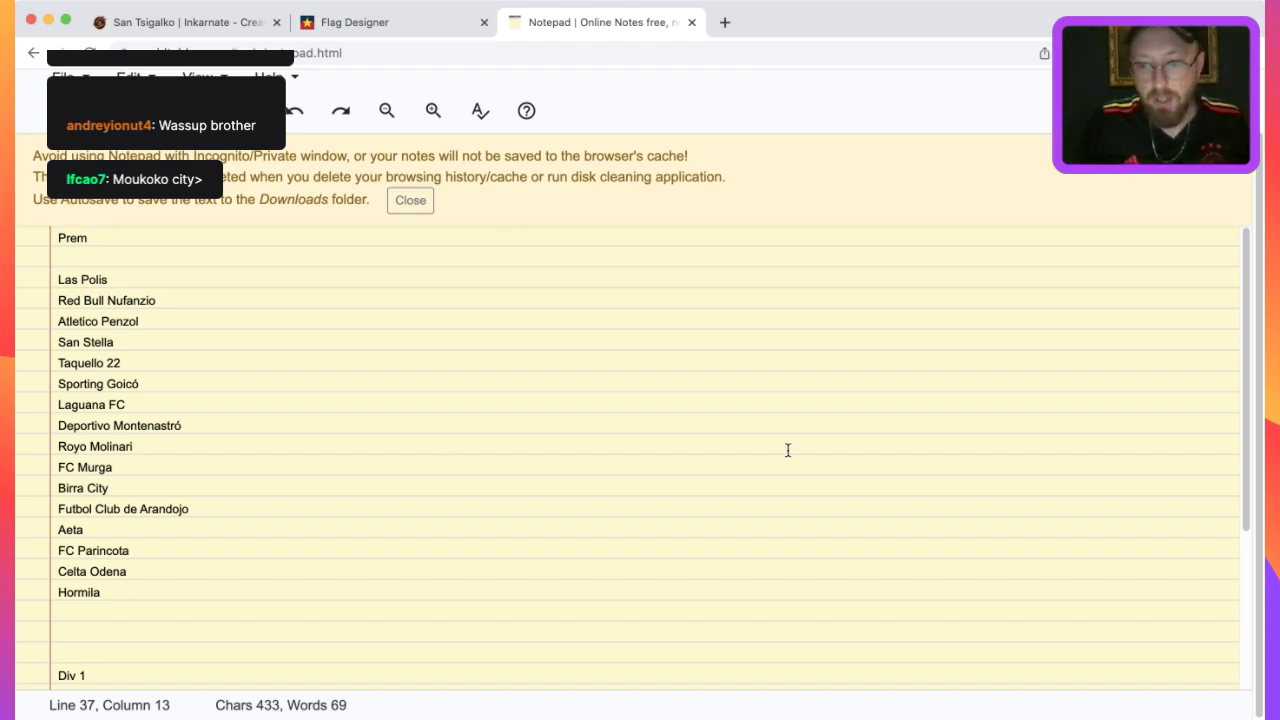
pyautogui.click(203, 23)
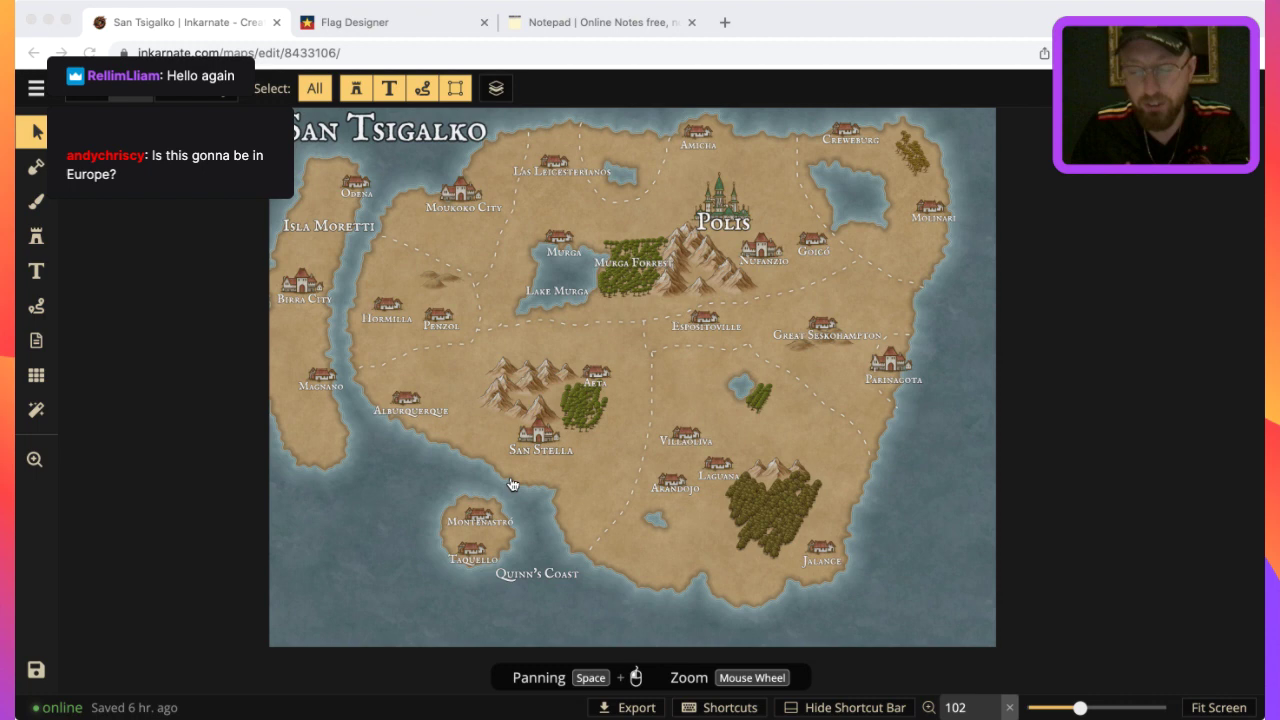
# - Switch to Editor 2022 and show the Nations records of the database
pyautogui.press('super+Tab')
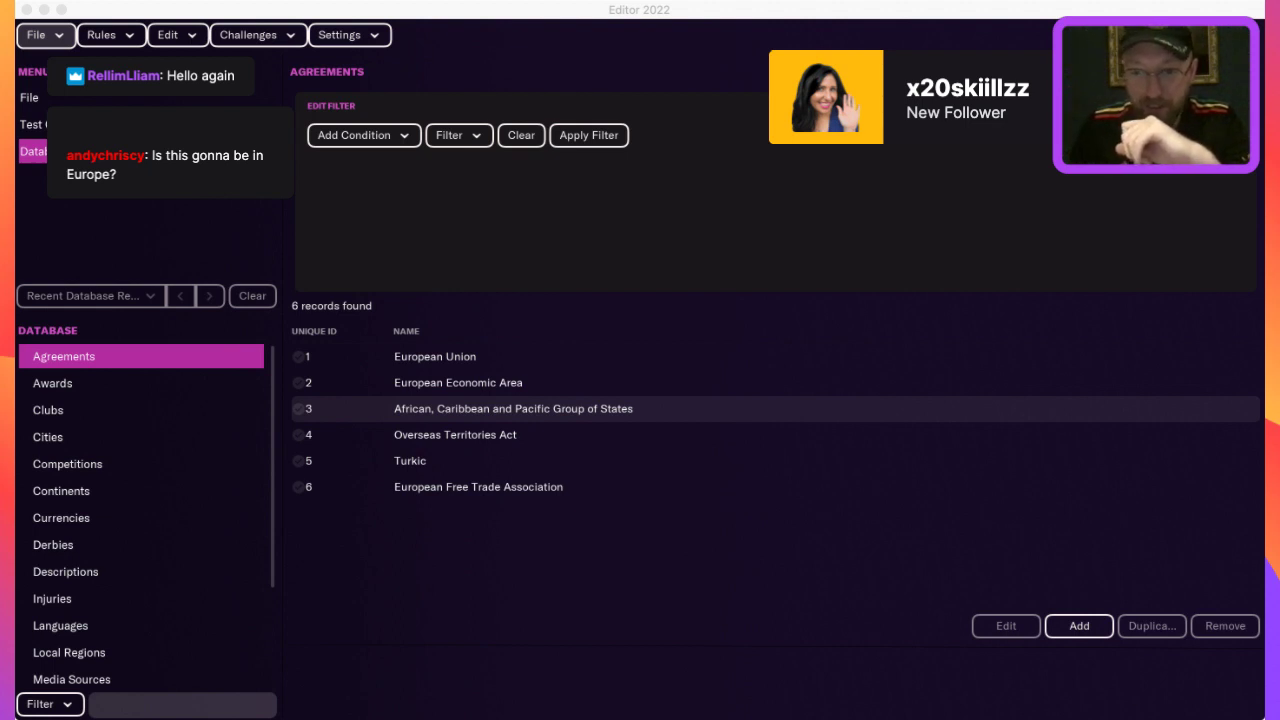
pyautogui.click(314, 334)
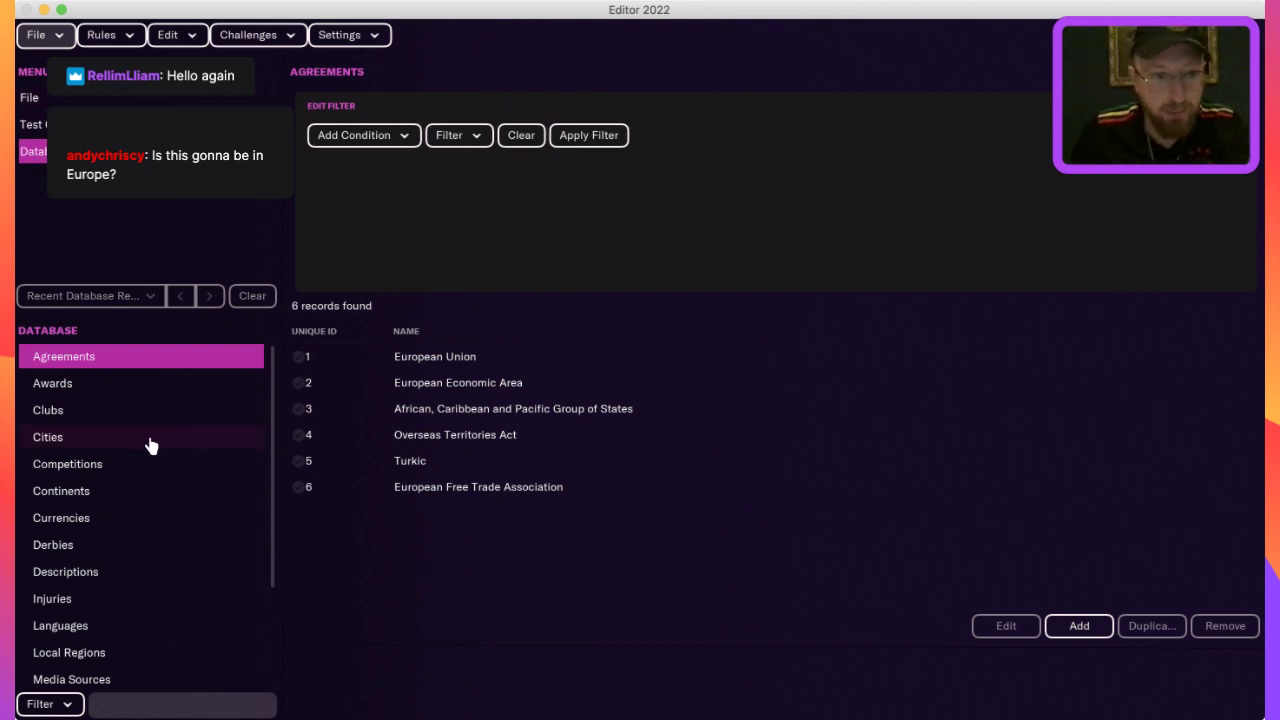
pyautogui.scroll(-5, 150, 440)
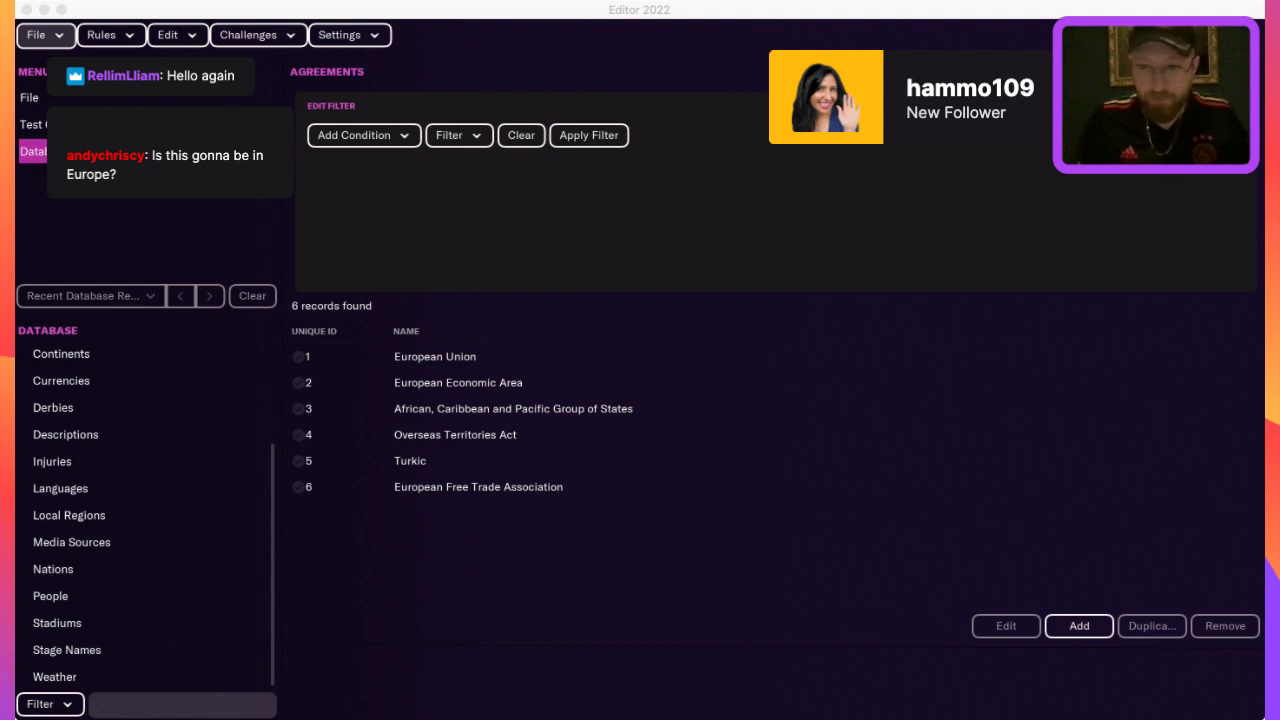
pyautogui.click(664, 470)
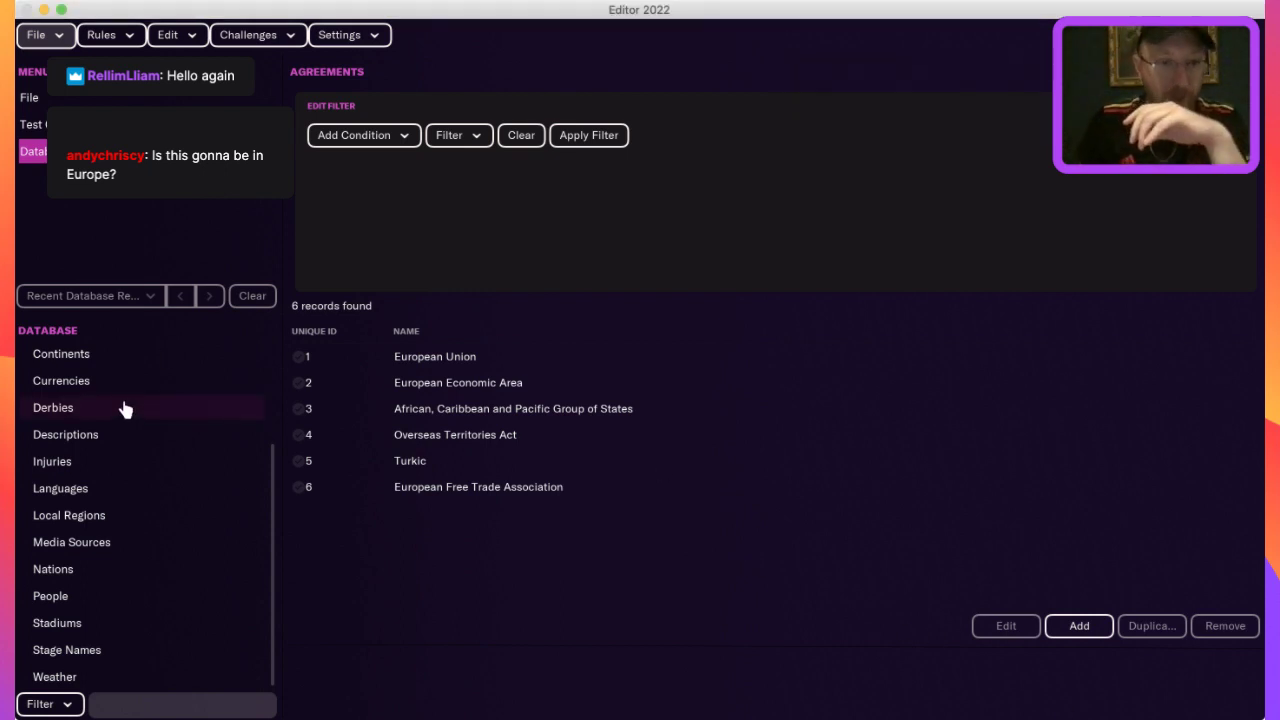
pyautogui.scroll(3, 126, 409)
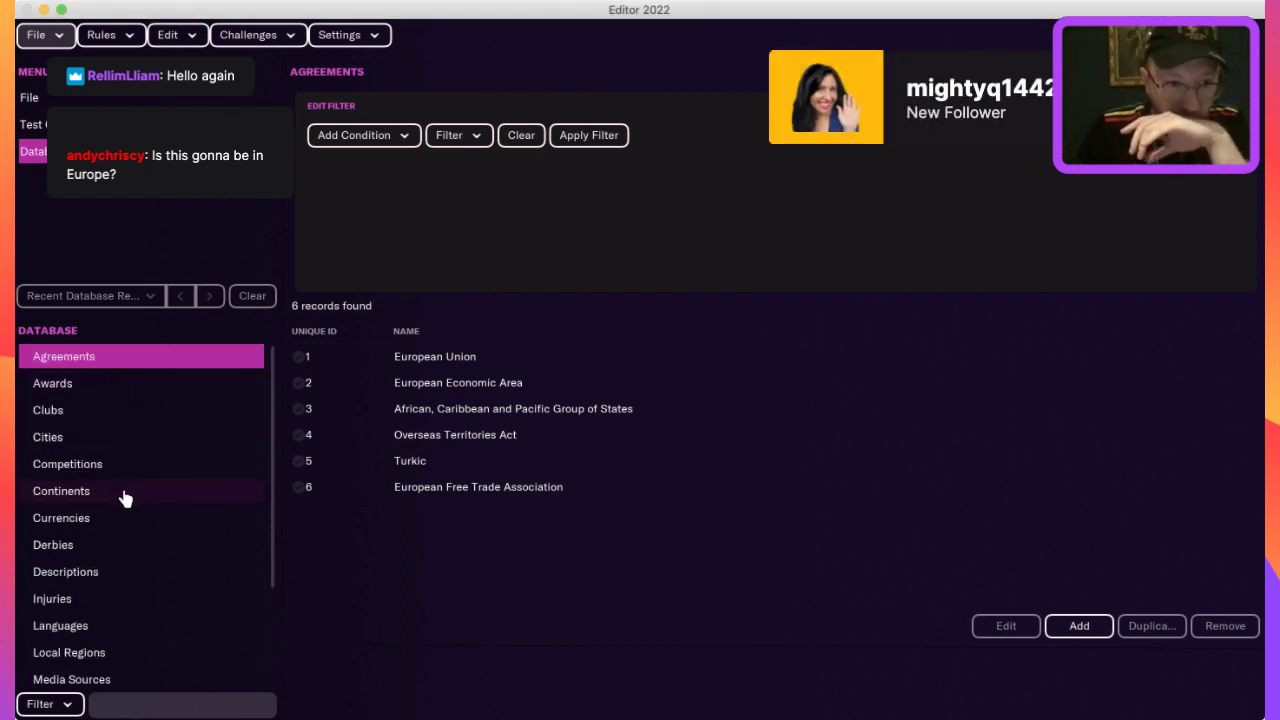
pyautogui.scroll(-2, 149, 517)
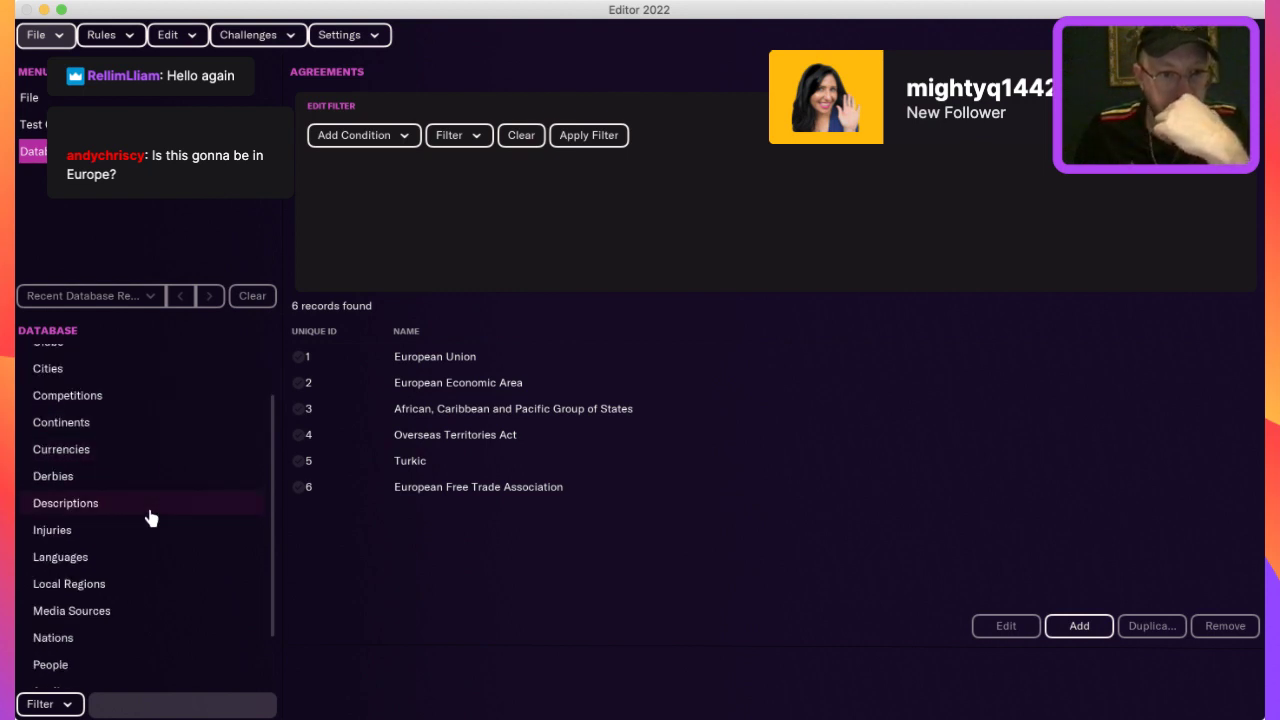
pyautogui.click(118, 622)
pyautogui.click(115, 640)
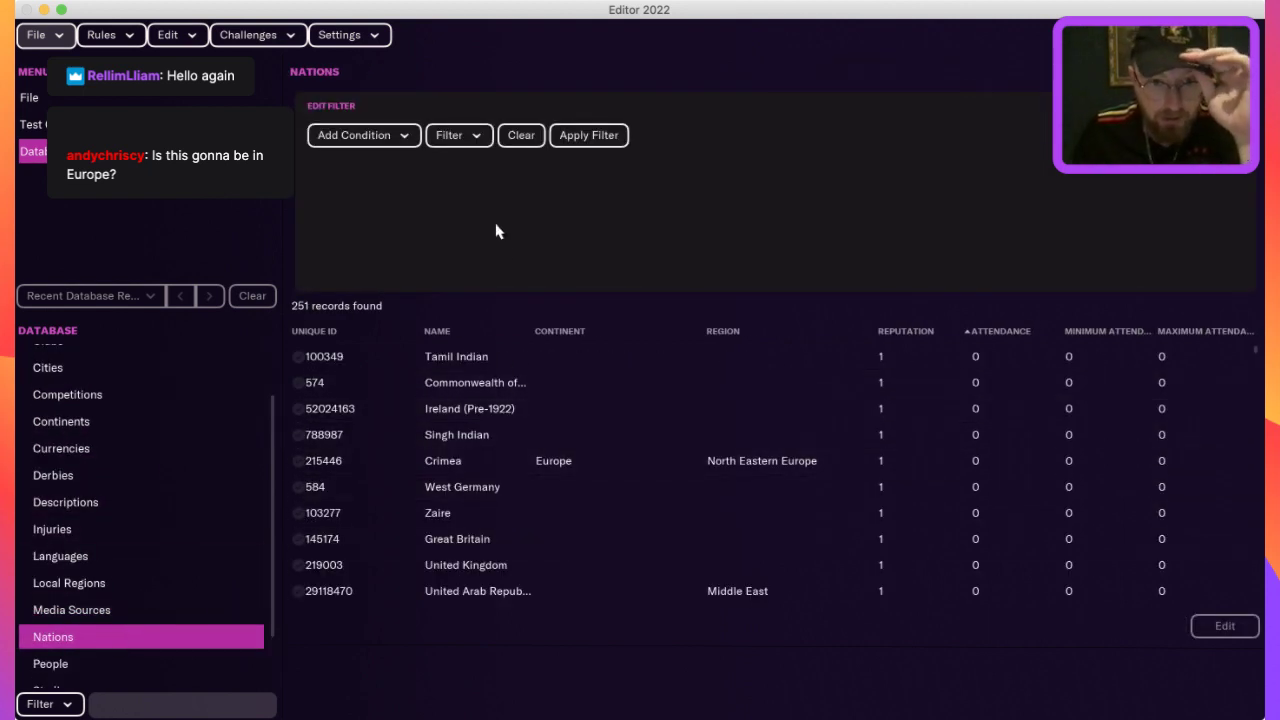
# - Filter the nations by a name containing "andorra" and open the Andorra record
pyautogui.click(406, 135)
pyautogui.click(430, 189)
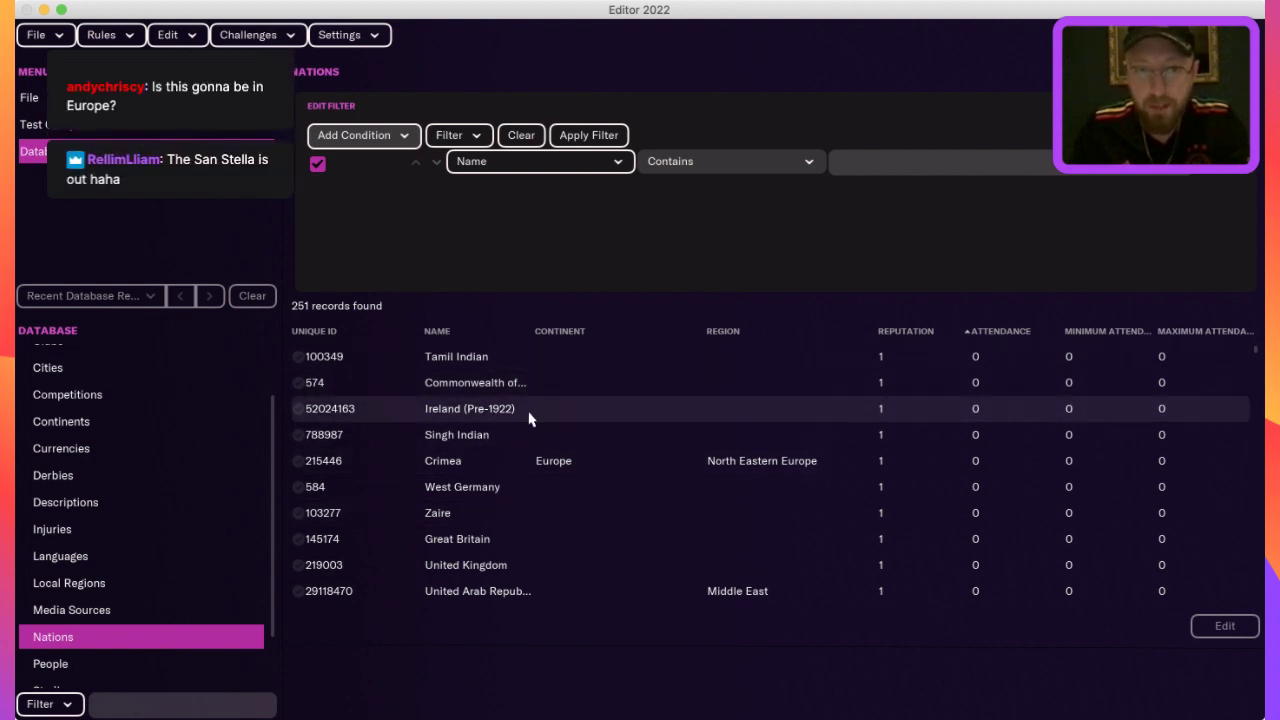
pyautogui.scroll(-1, 529, 418)
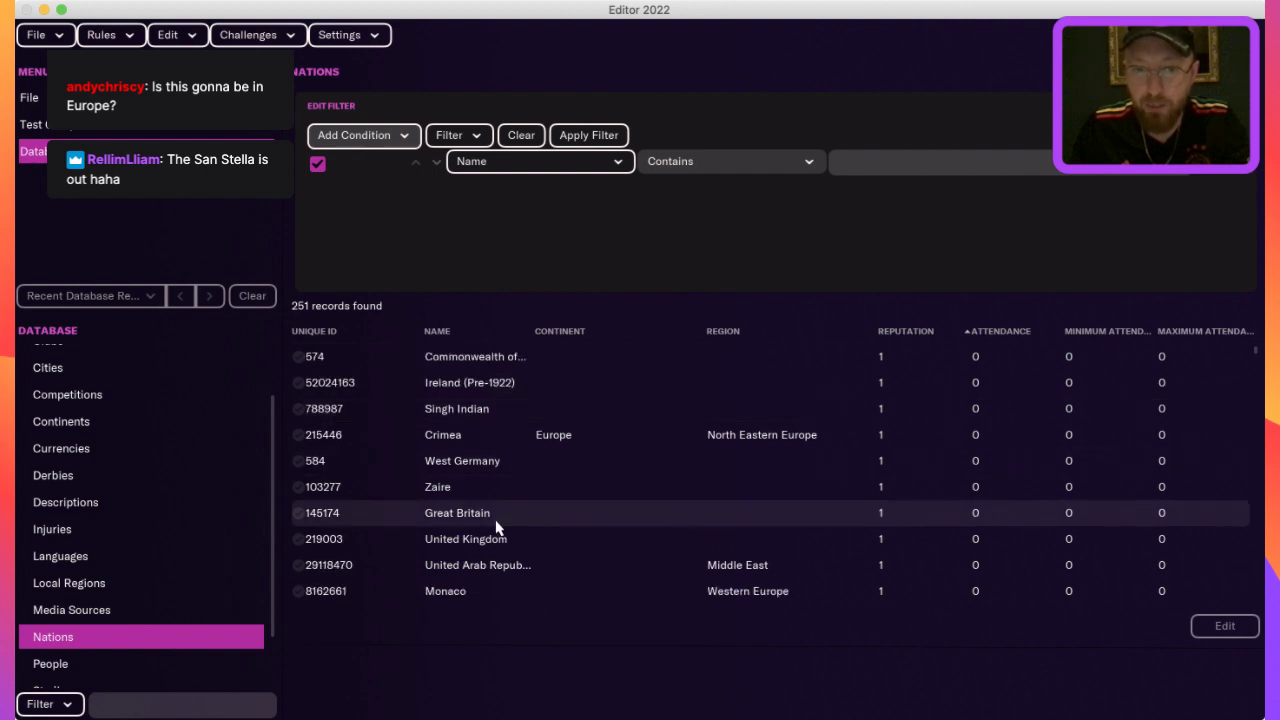
pyautogui.scroll(-4, 527, 515)
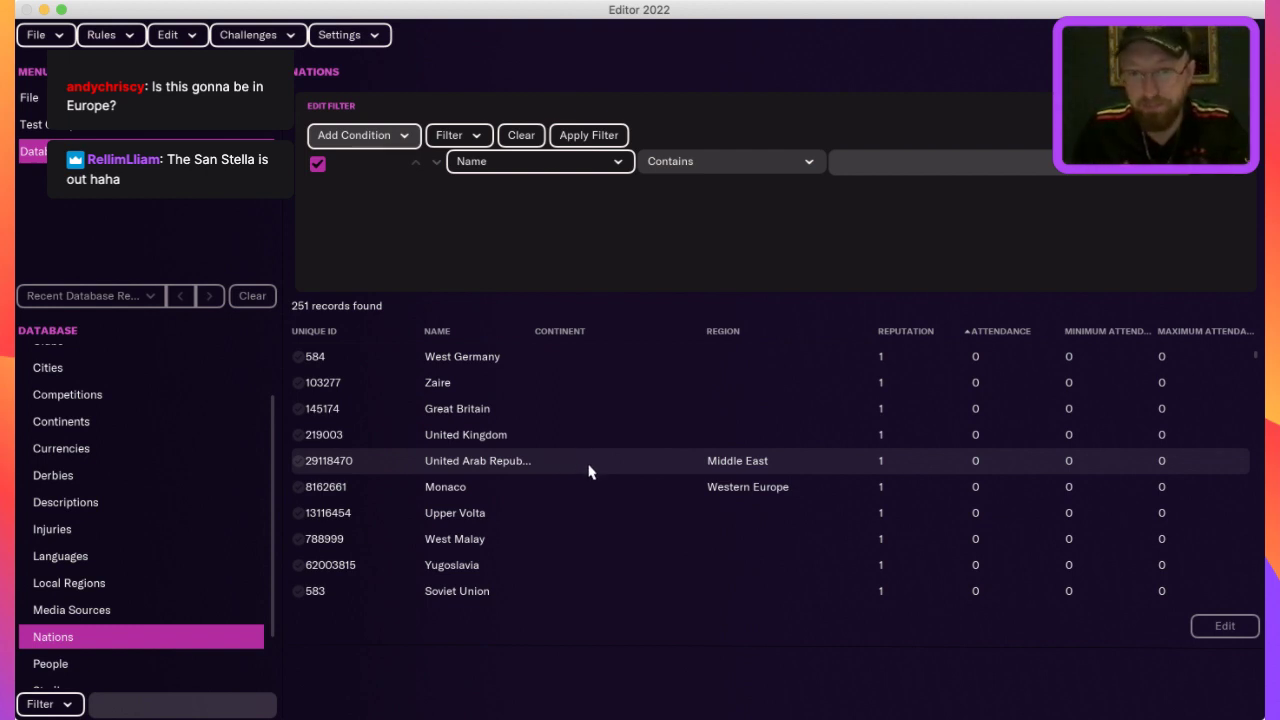
pyautogui.scroll(5, 588, 471)
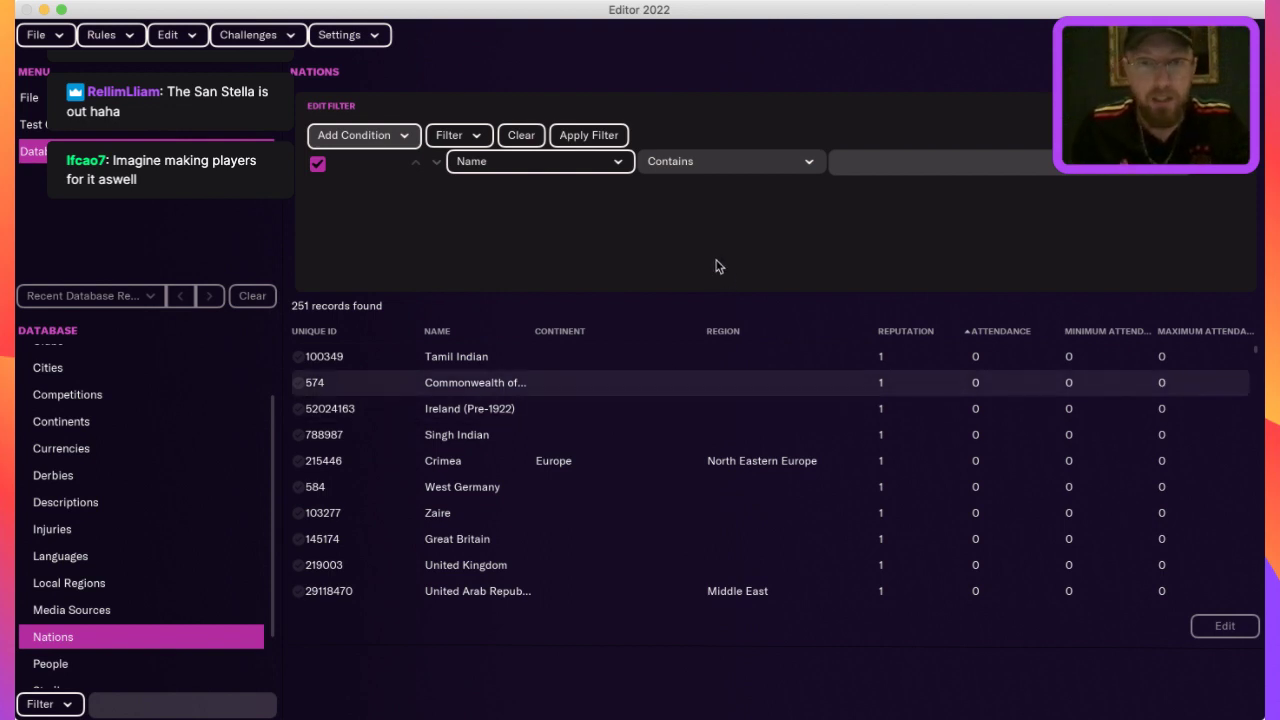
pyautogui.click(845, 161)
pyautogui.write('andorra')
pyautogui.press('Return')
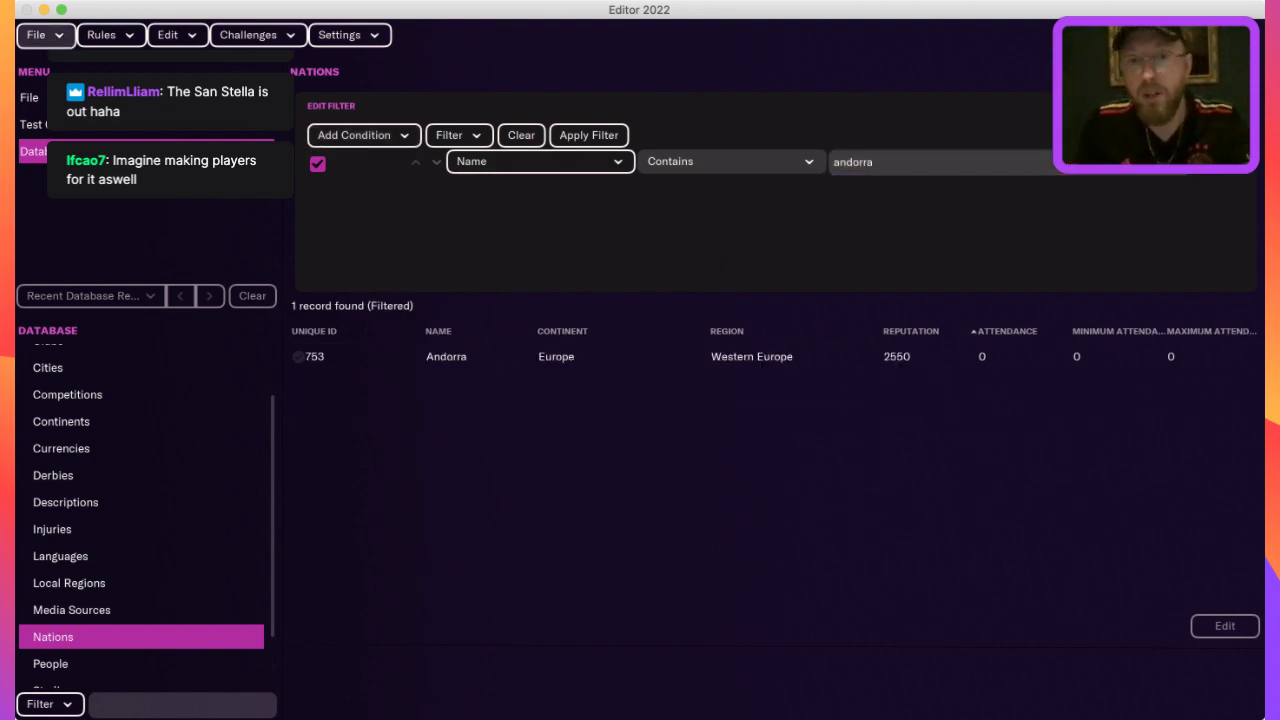
pyautogui.click(686, 362)
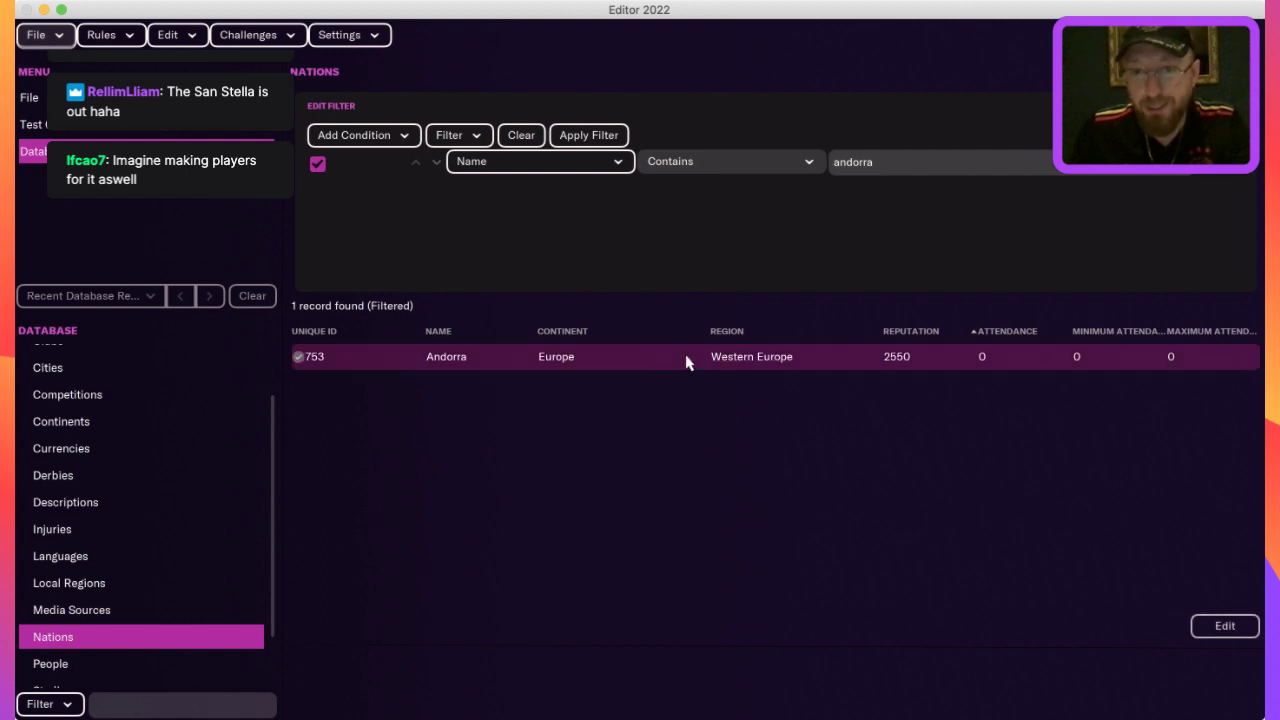
pyautogui.doubleClick(613, 366)
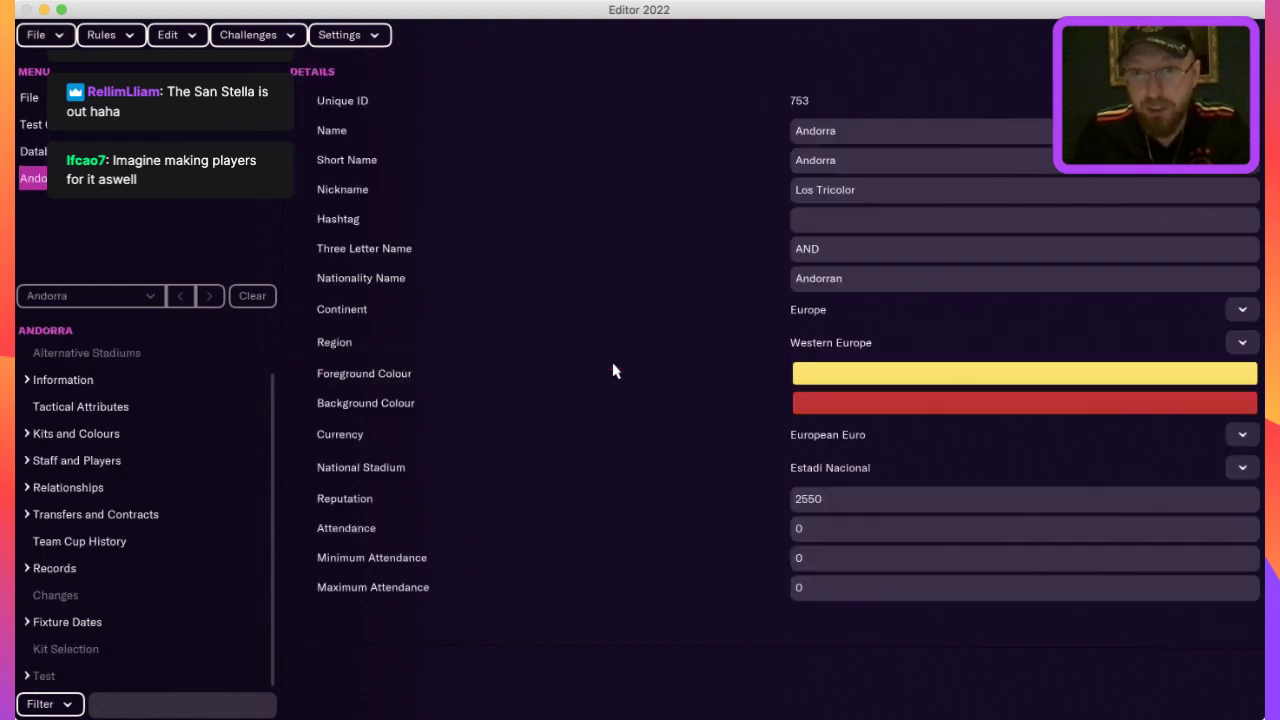
# - Replace both the name and the short name of the nation with San Tsigalko
pyautogui.click(865, 124)
pyautogui.write('San')
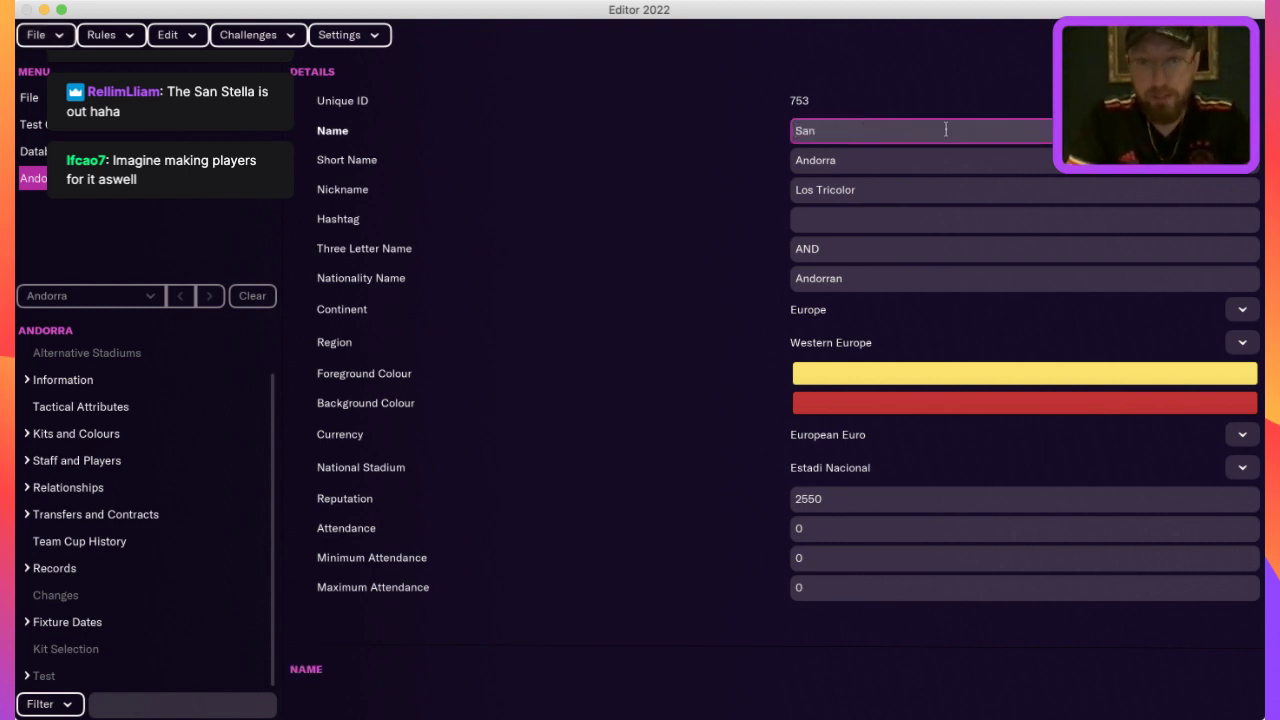
pyautogui.write(' Tsiga')
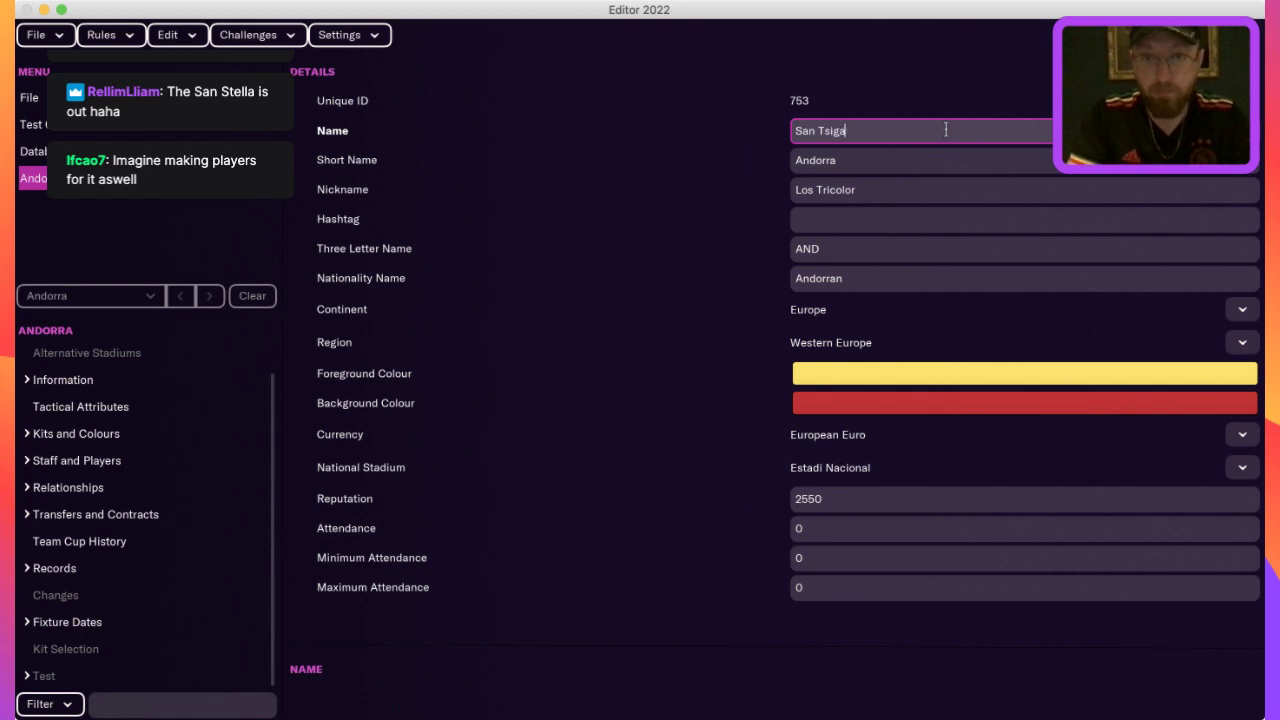
pyautogui.press('super+a')
pyautogui.press('super+c')
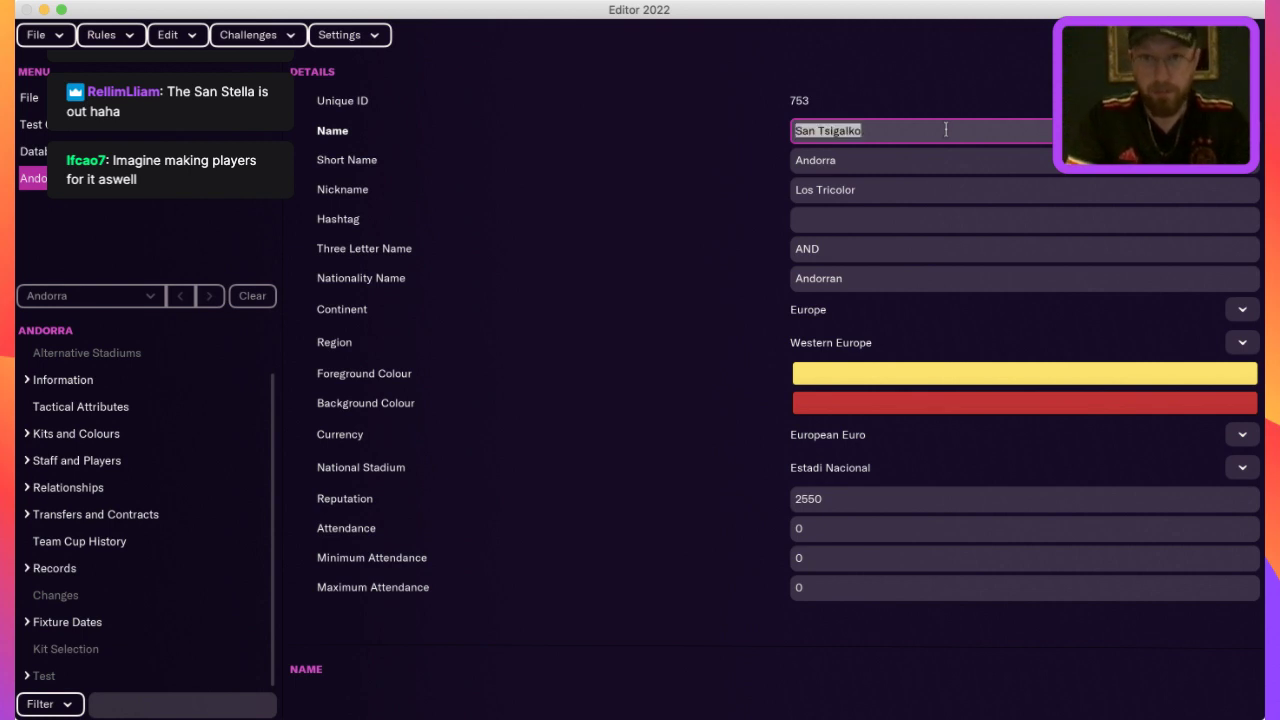
pyautogui.click(871, 178)
pyautogui.click(855, 163)
pyautogui.press('super+a')
pyautogui.press('super+v')
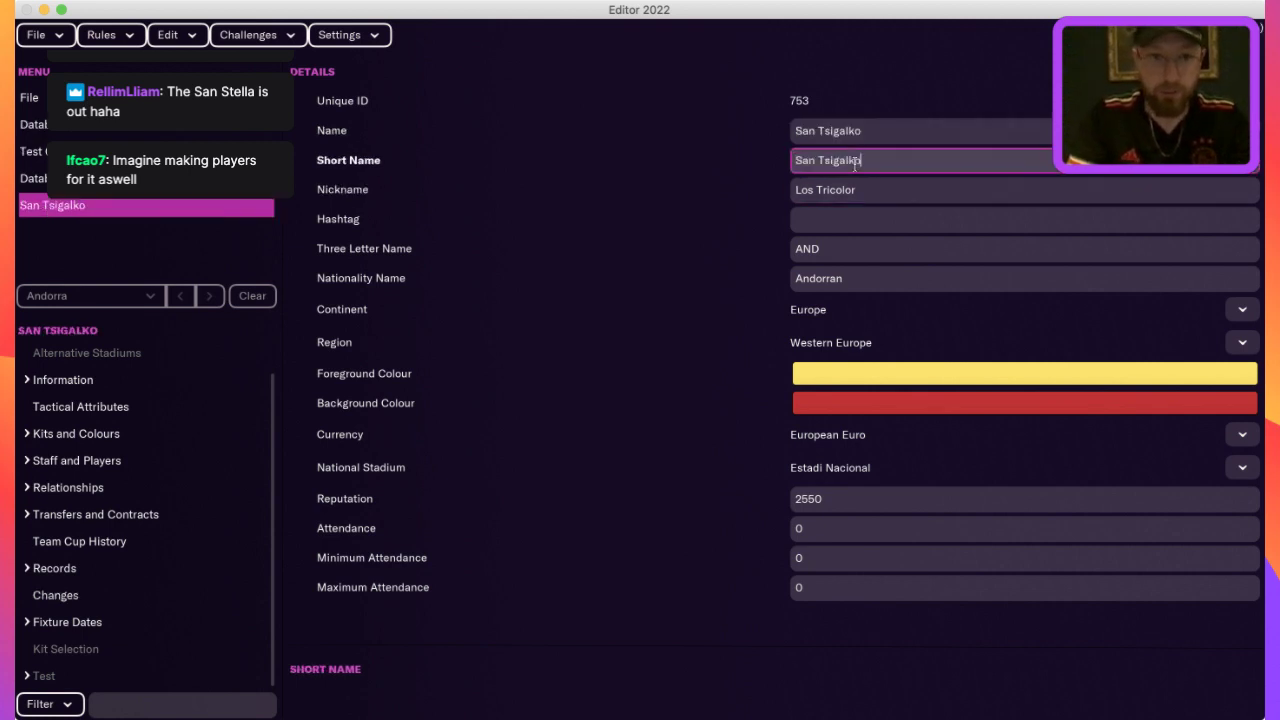
# - Replace the nation's nickname with Maxim and set its hashtag to TSI
pyautogui.click(866, 188)
pyautogui.press('super+a')
pyautogui.press('BackSpace')
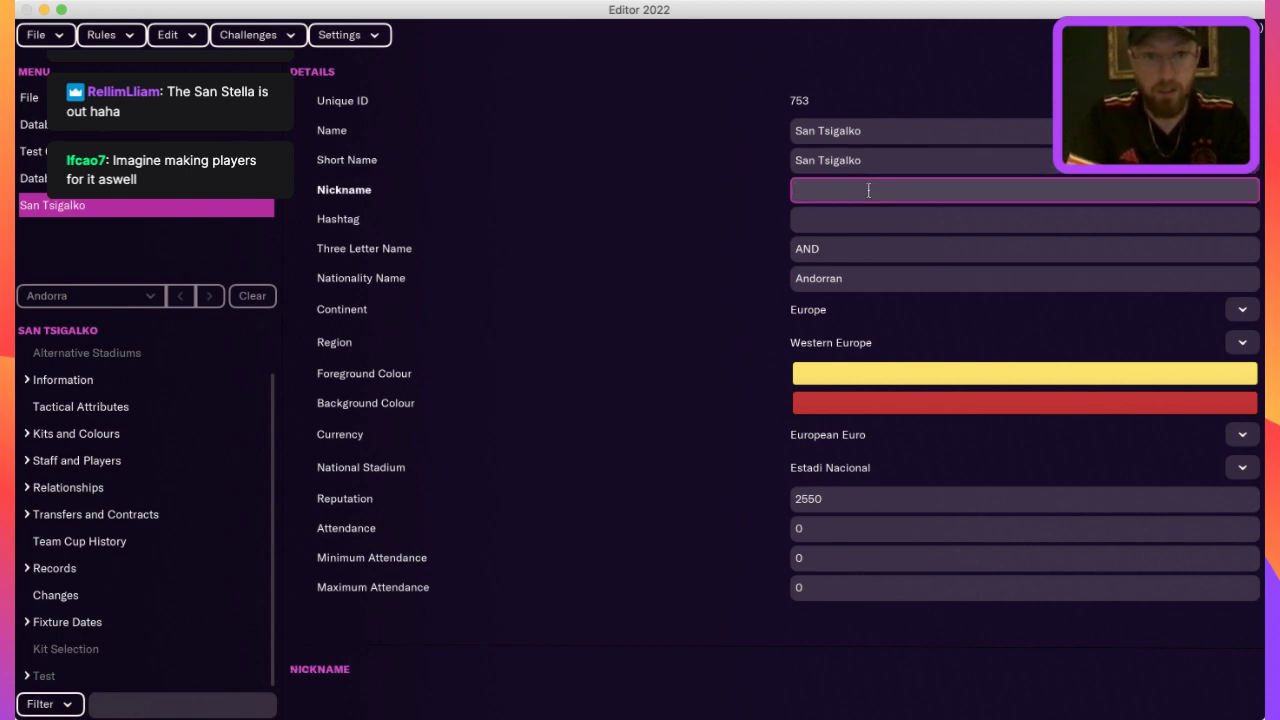
pyautogui.write('Maxim')
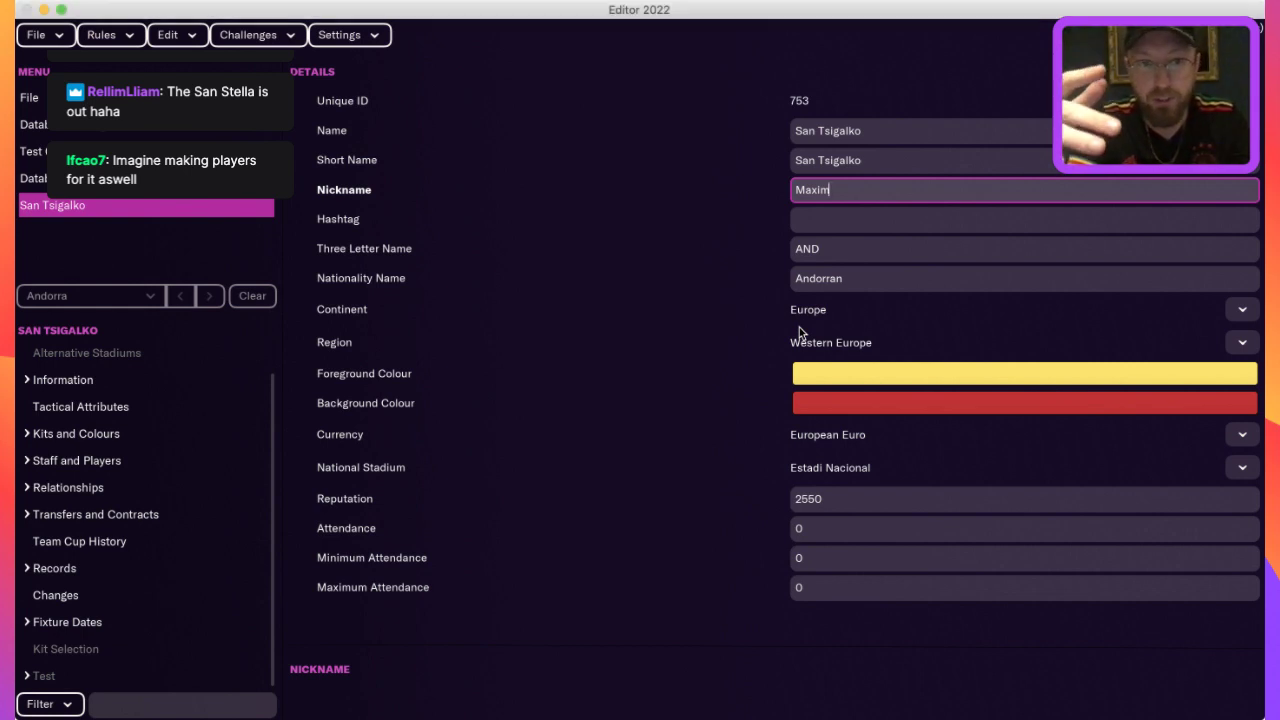
pyautogui.press('Tab')
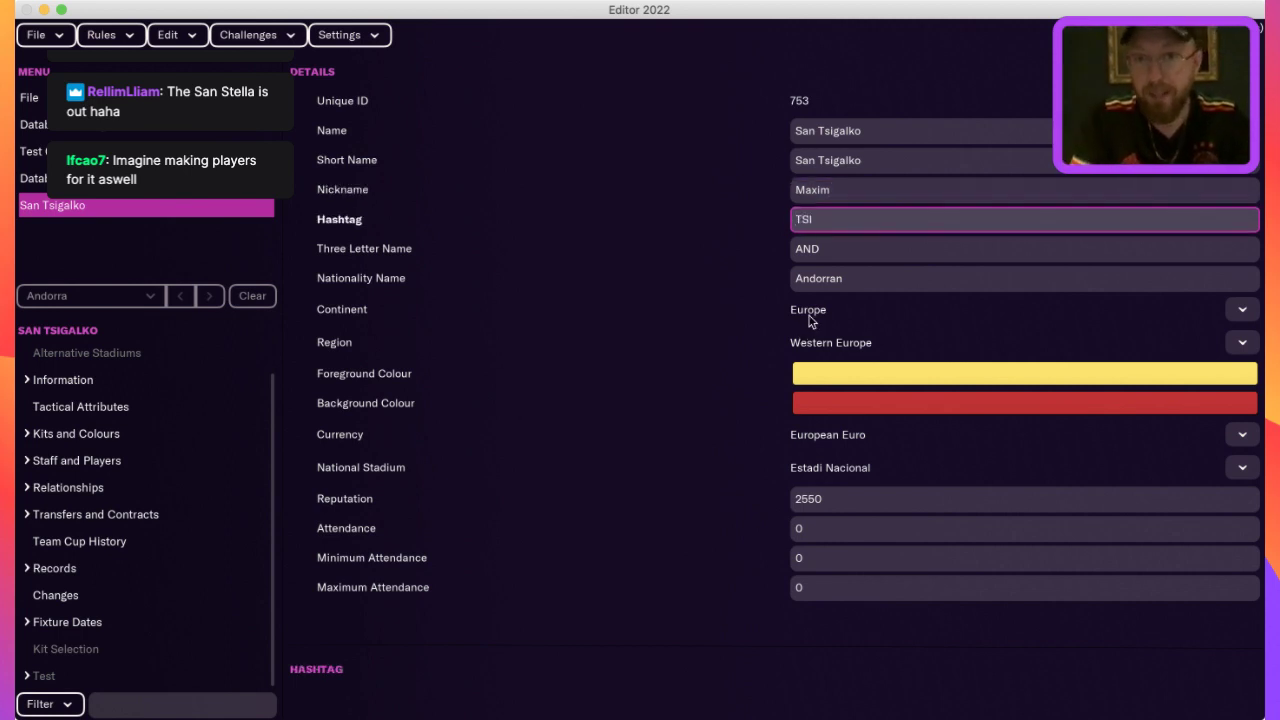
# - Set the three letter name to TSI and the nationality name to San Tsigalkan
pyautogui.press('Tab')
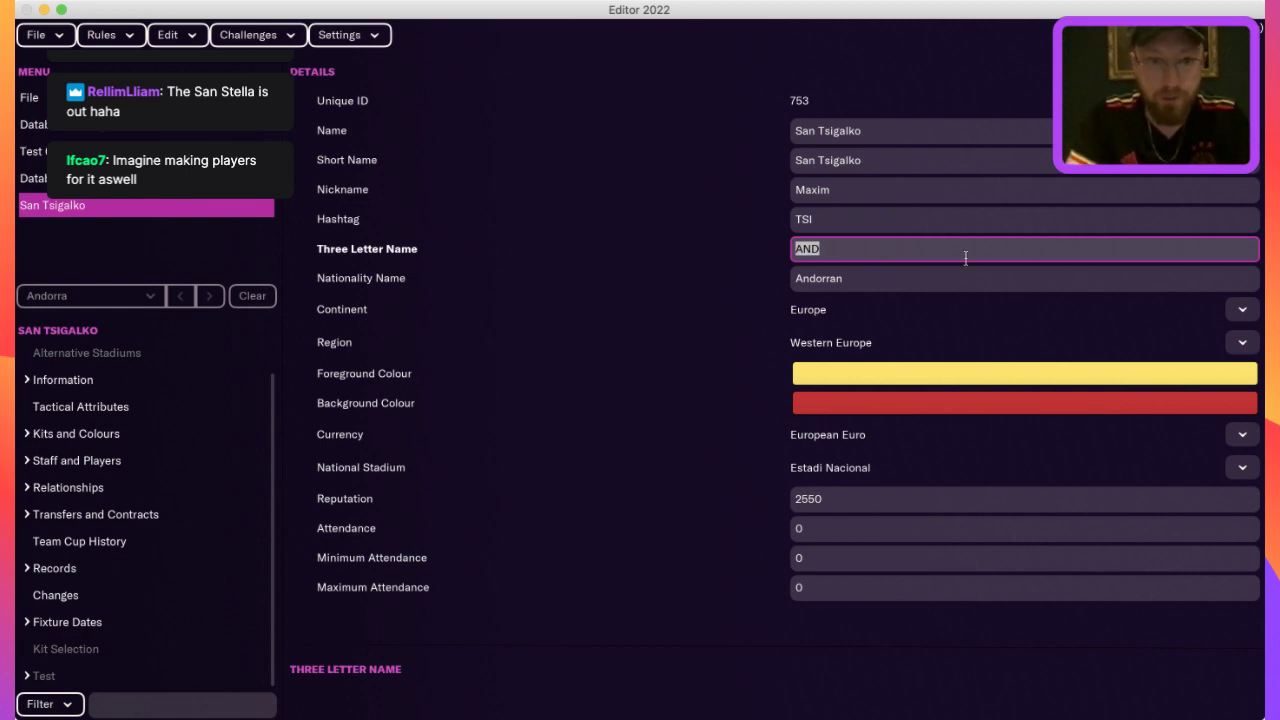
pyautogui.write('TSI')
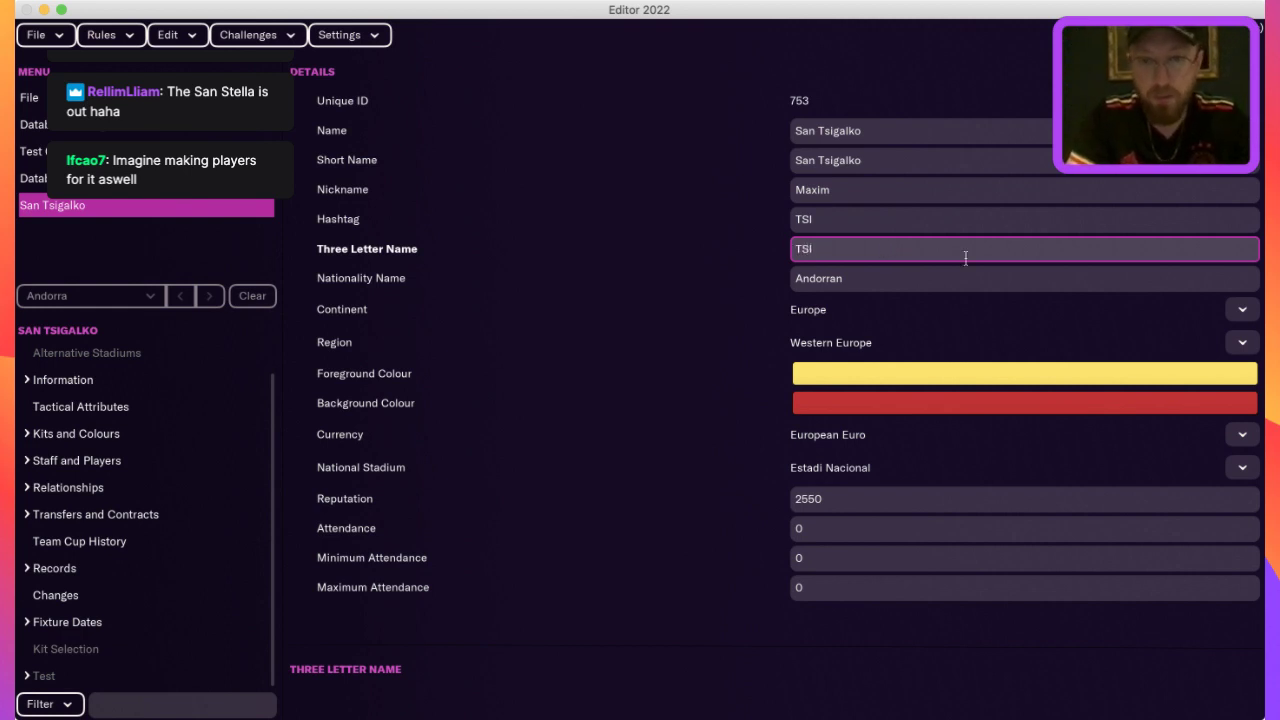
pyautogui.press('Tab')
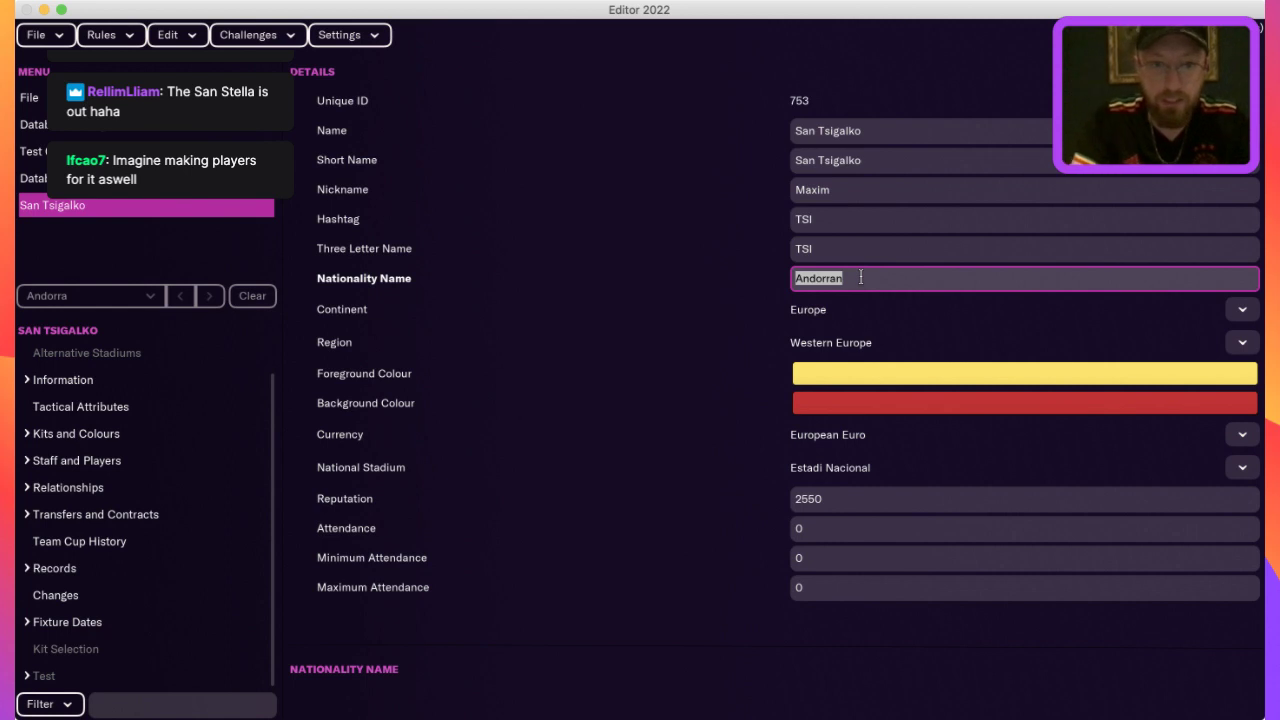
pyautogui.write('San ')
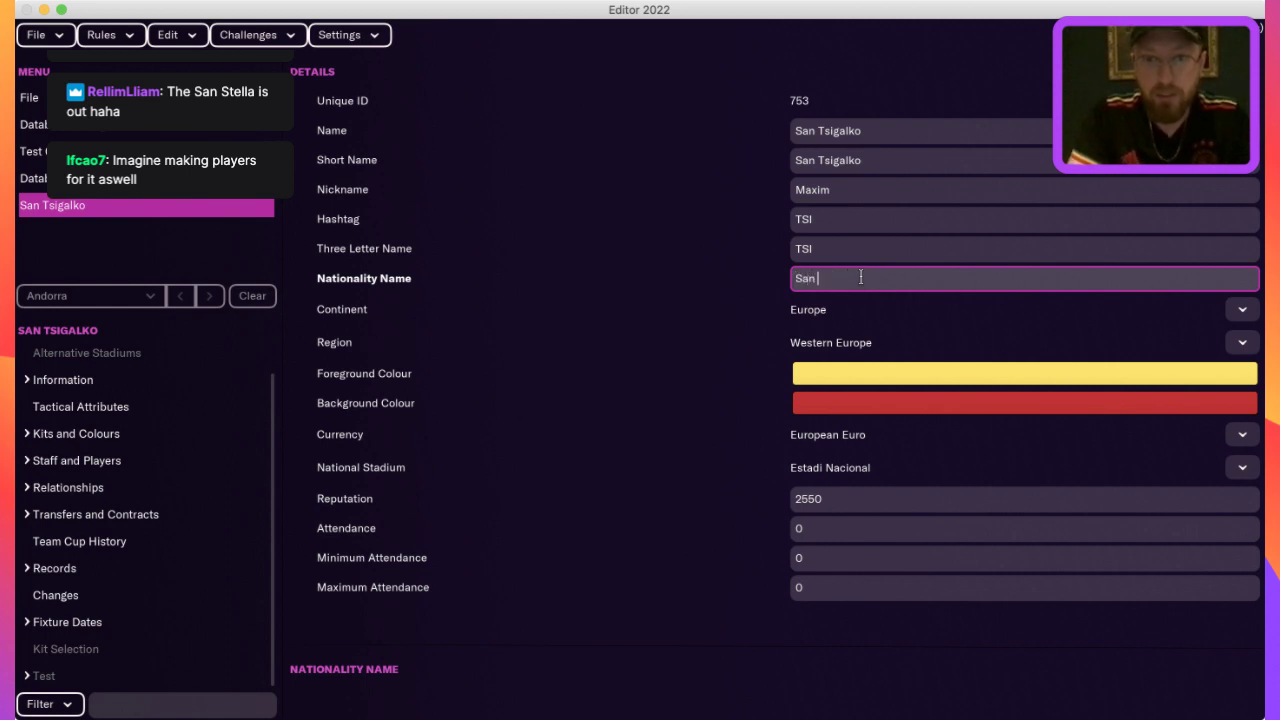
pyautogui.write('Tsigalkan')
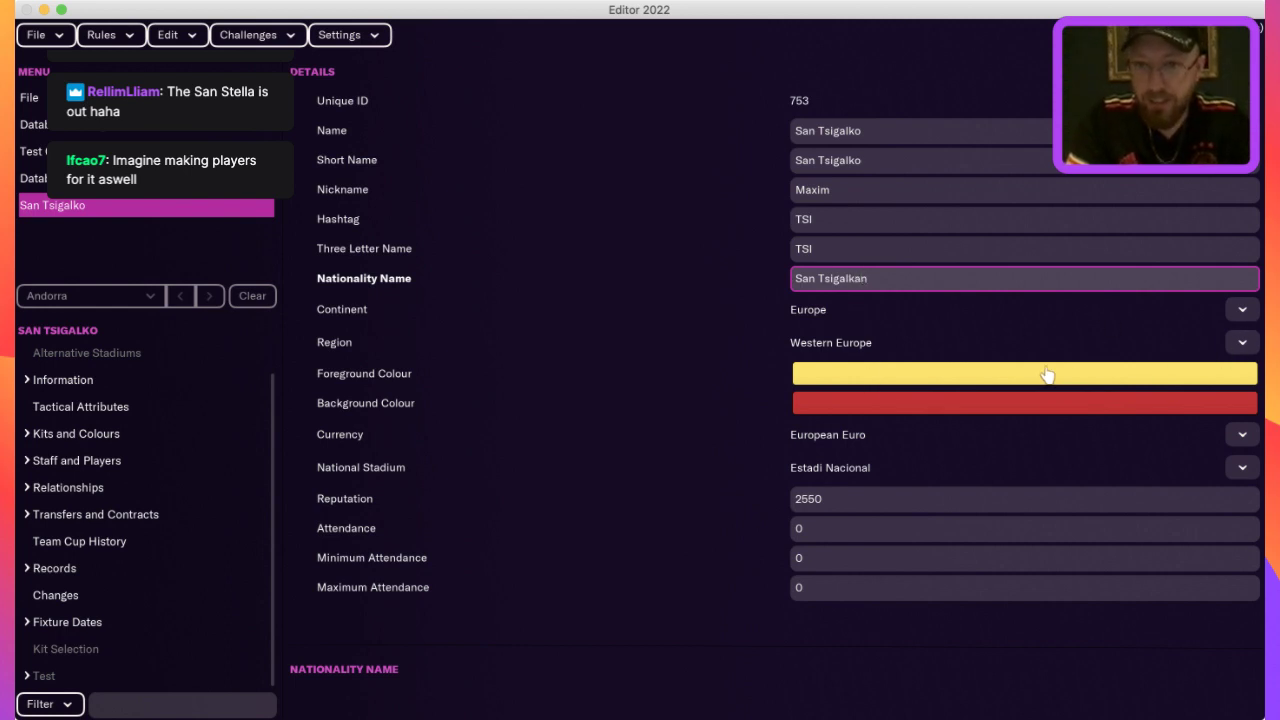
# - Change the nation's foreground colour to a dark blue of about RGB 0, 19, 145
pyautogui.click(1011, 375)
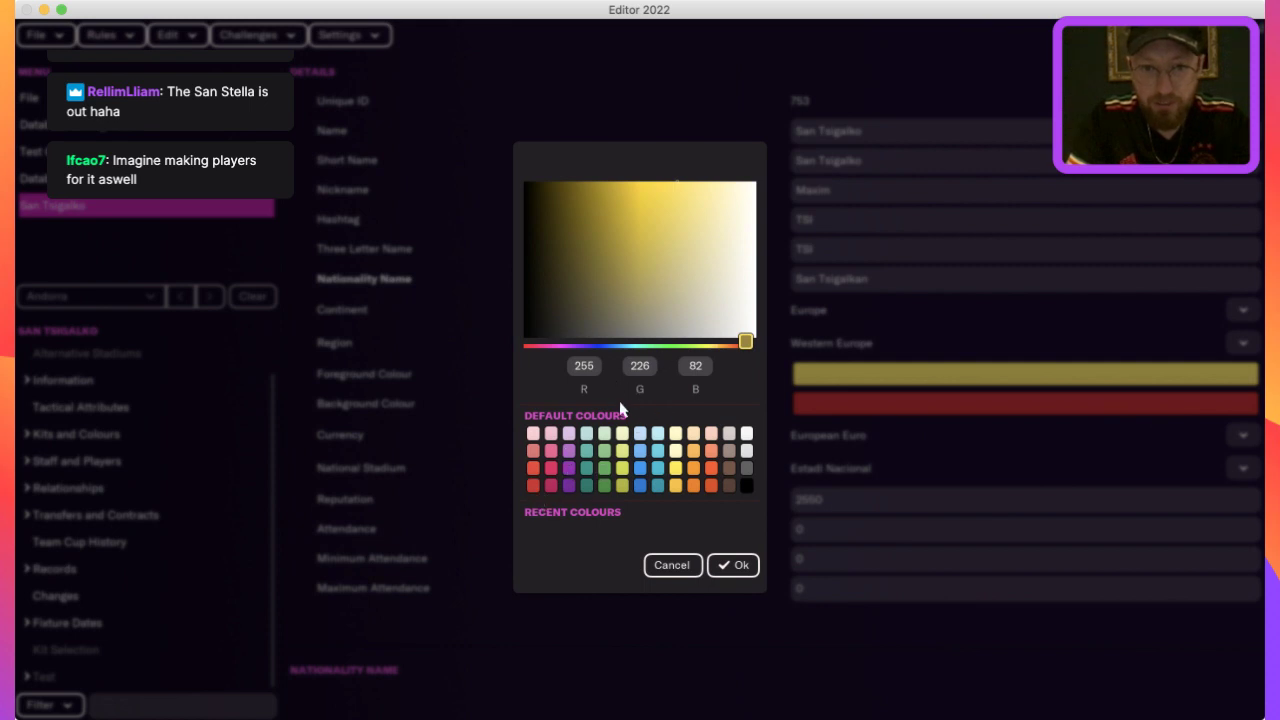
pyautogui.click(597, 346)
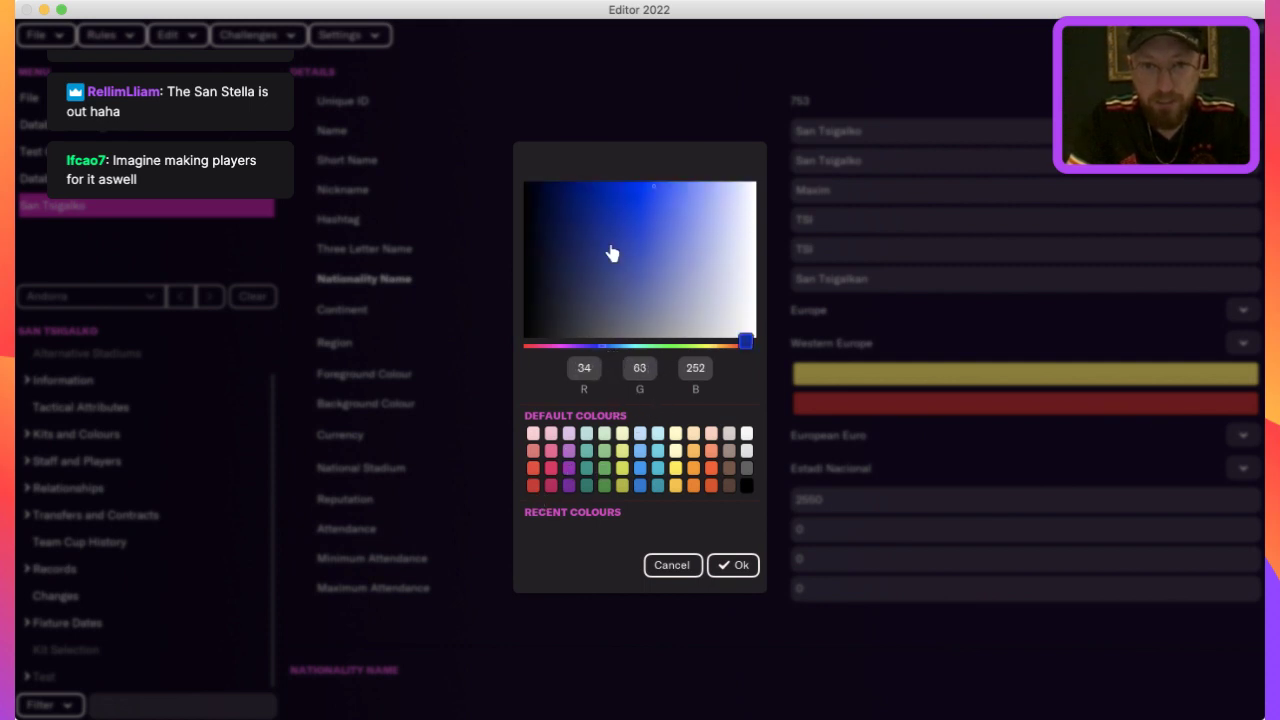
pyautogui.click(655, 192)
pyautogui.moveTo(611, 190); pyautogui.dragTo(585, 188)
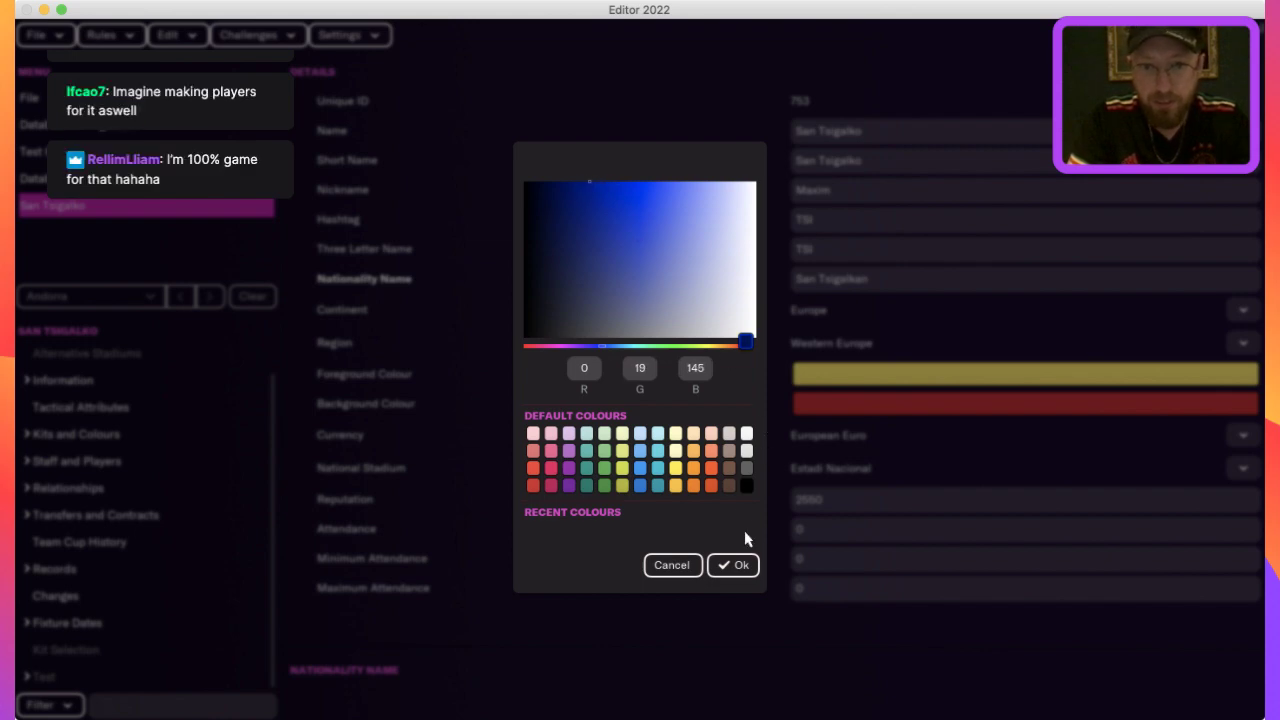
pyautogui.click(737, 566)
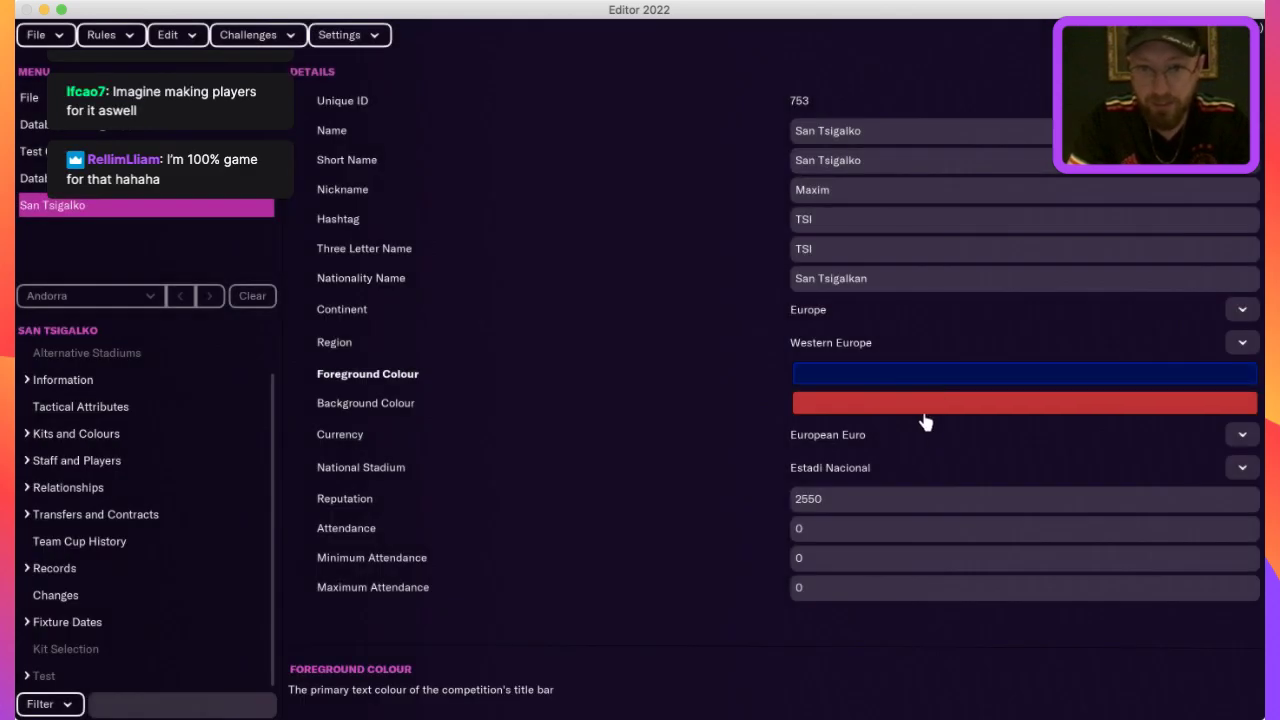
# - Change the nation's background colour to a darker red of about RGB 182, 24, 37
pyautogui.click(924, 412)
pyautogui.moveTo(630, 218); pyautogui.dragTo(617, 218)
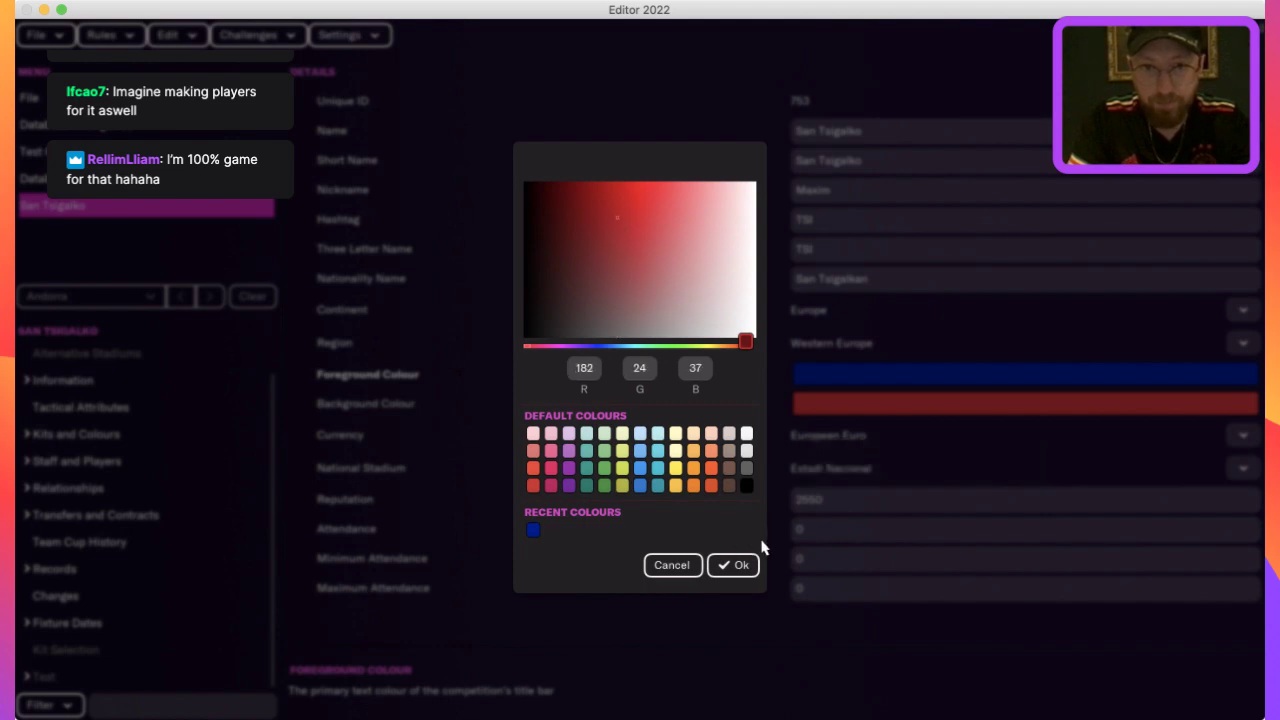
pyautogui.click(734, 566)
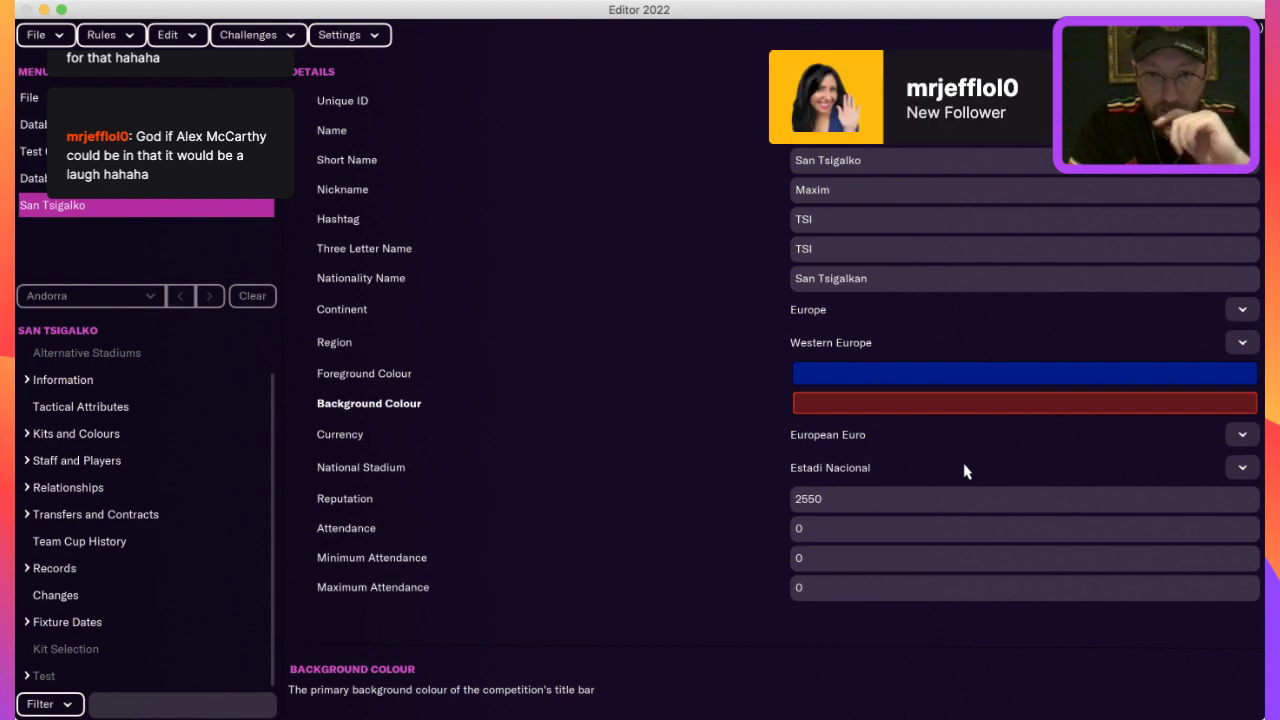
pyautogui.click(1240, 472)
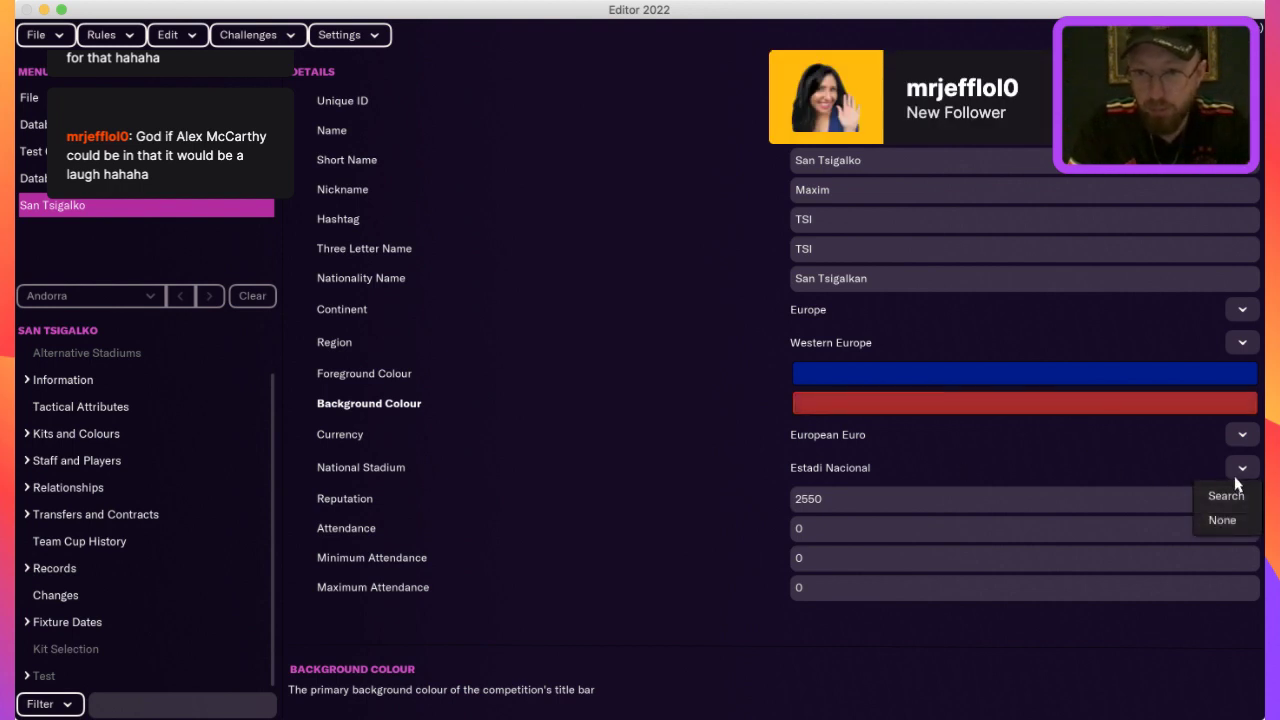
pyautogui.click(873, 481)
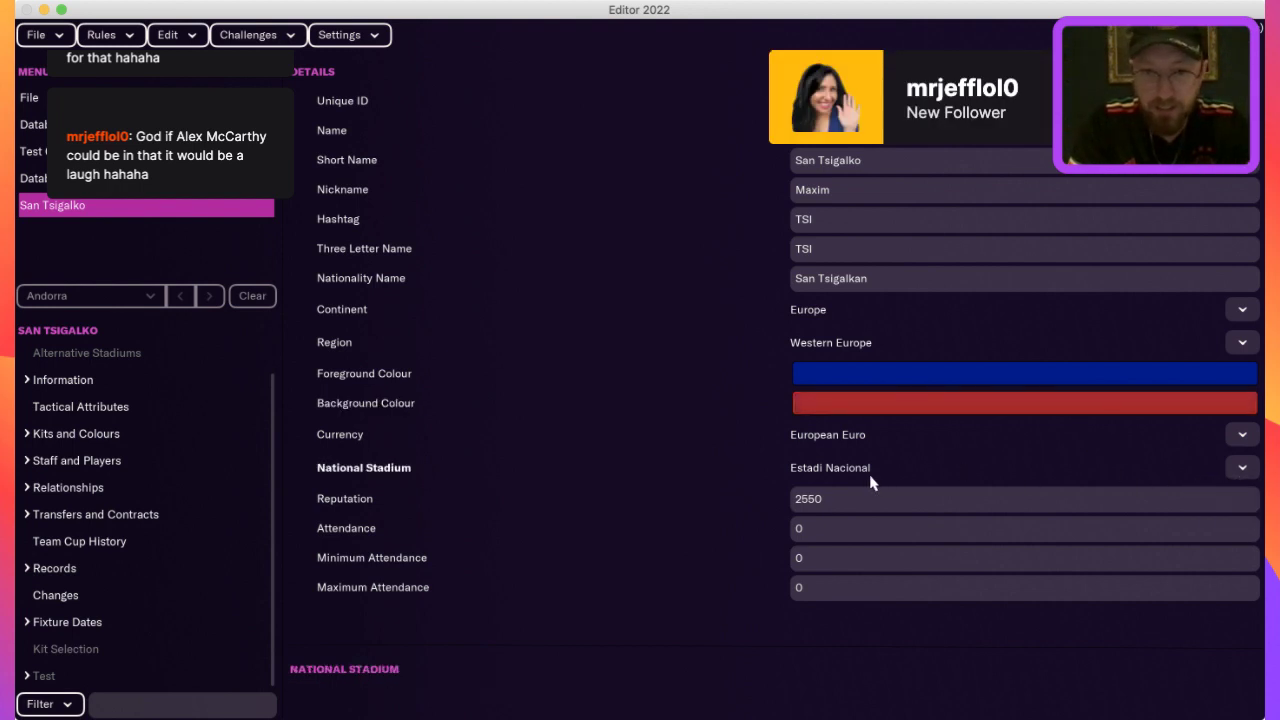
# - Set San Tsigalko's reputation to 3800 in the nation details
pyautogui.click(831, 503)
pyautogui.doubleClick(831, 503)
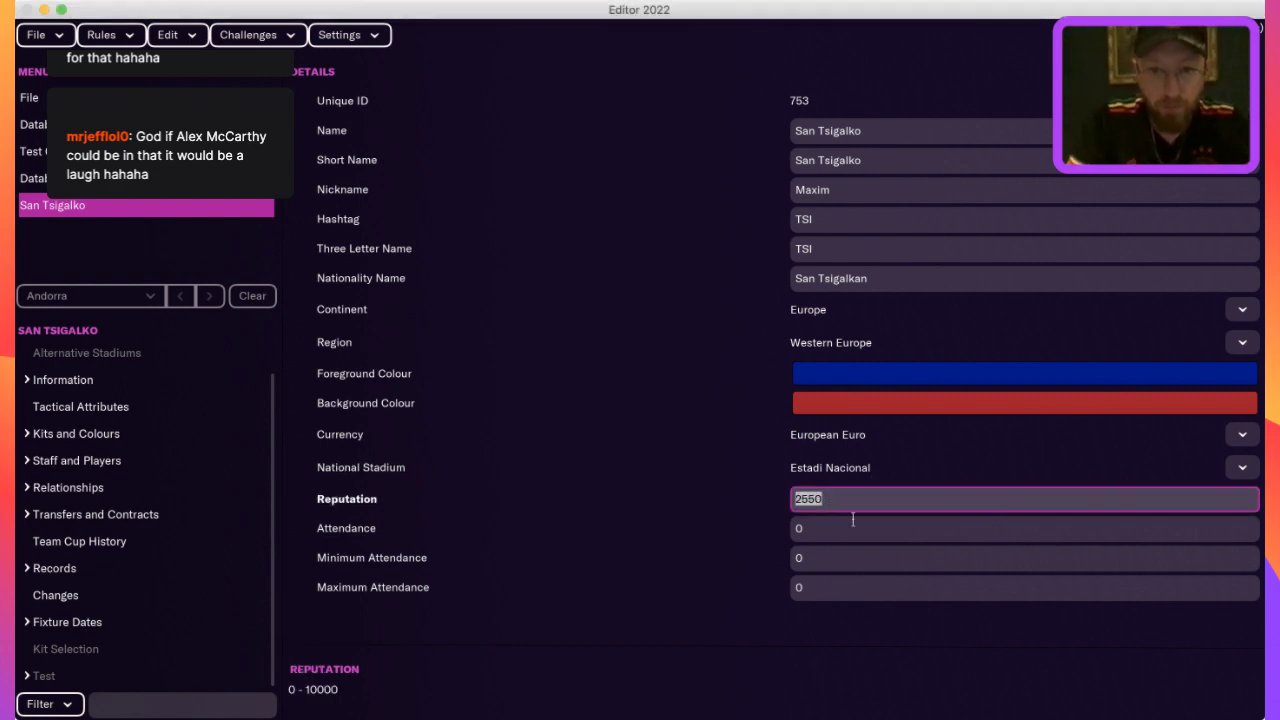
pyautogui.click(837, 493)
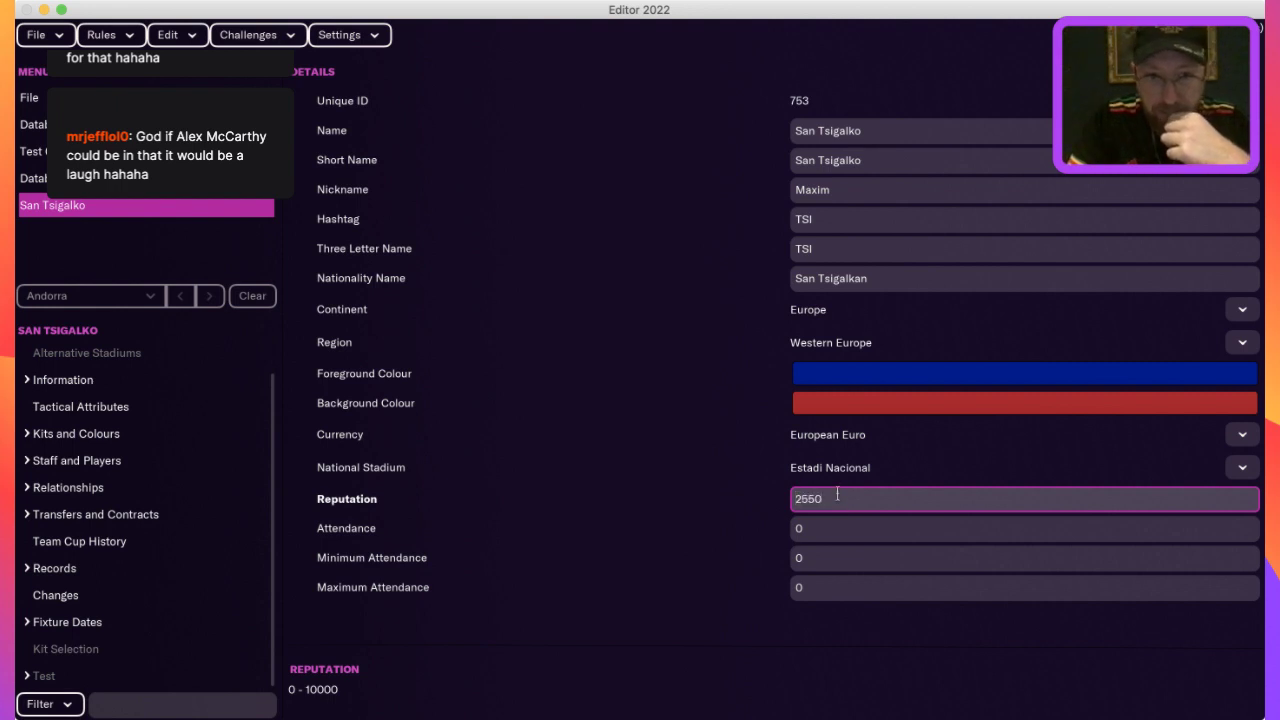
pyautogui.press('super+a')
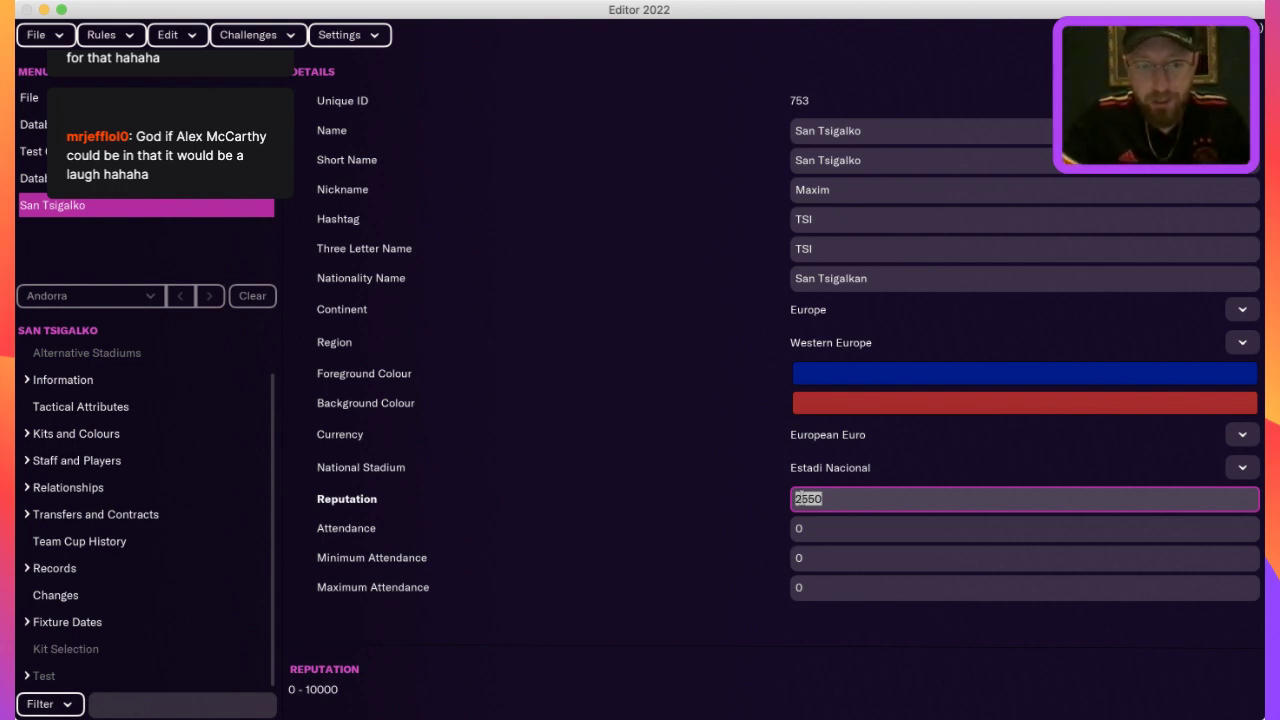
pyautogui.write('3550')
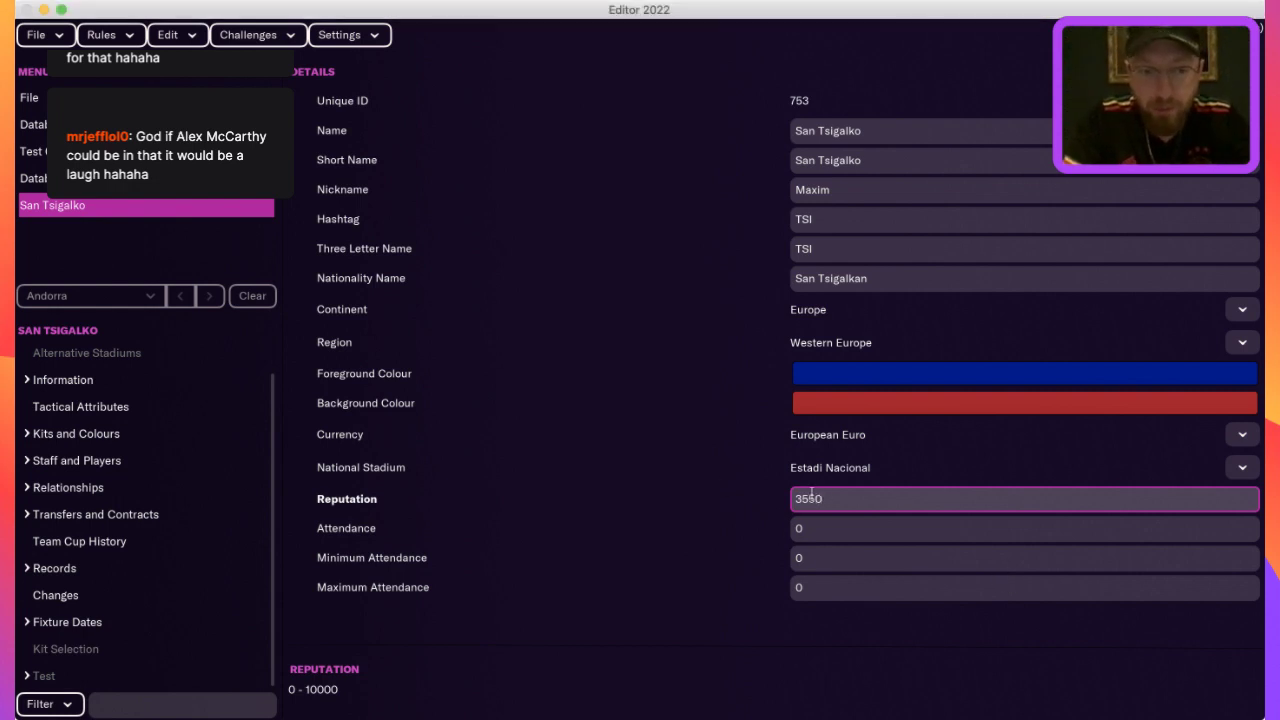
pyautogui.press('BackSpace')
pyautogui.press('BackSpace')
pyautogui.press('BackSpace')
pyautogui.press('BackSpace')
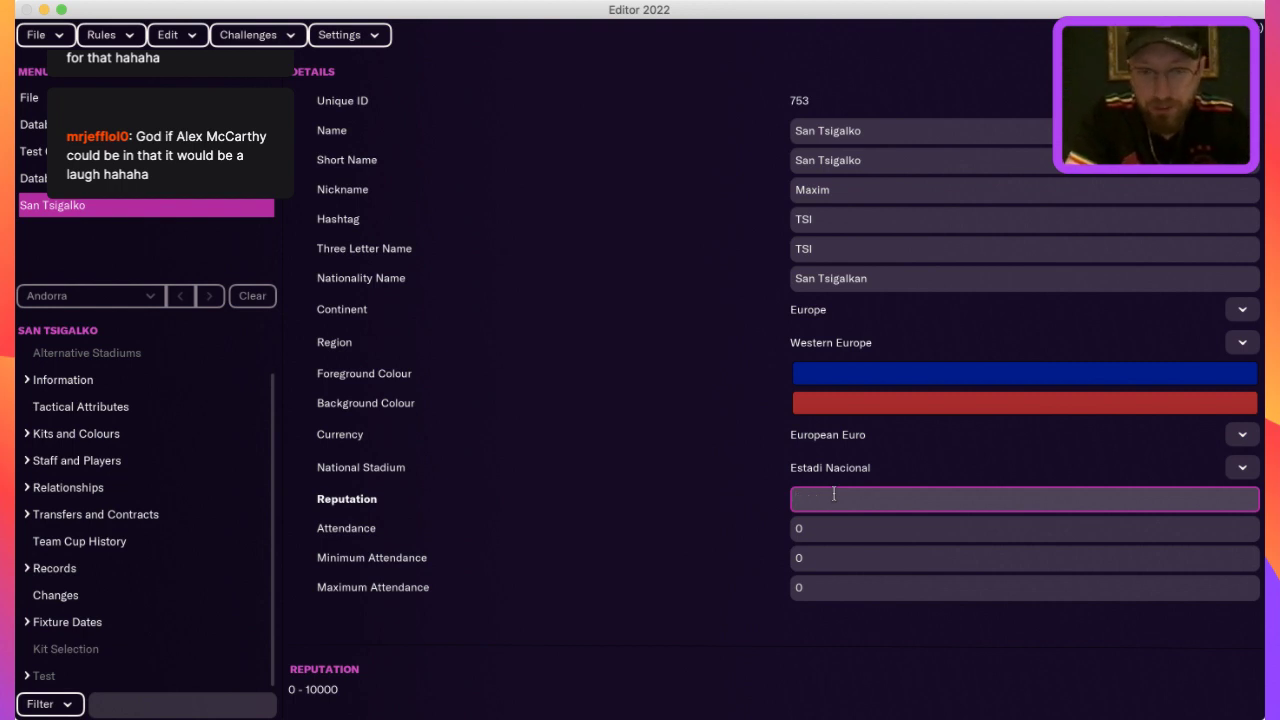
pyautogui.write('3800')
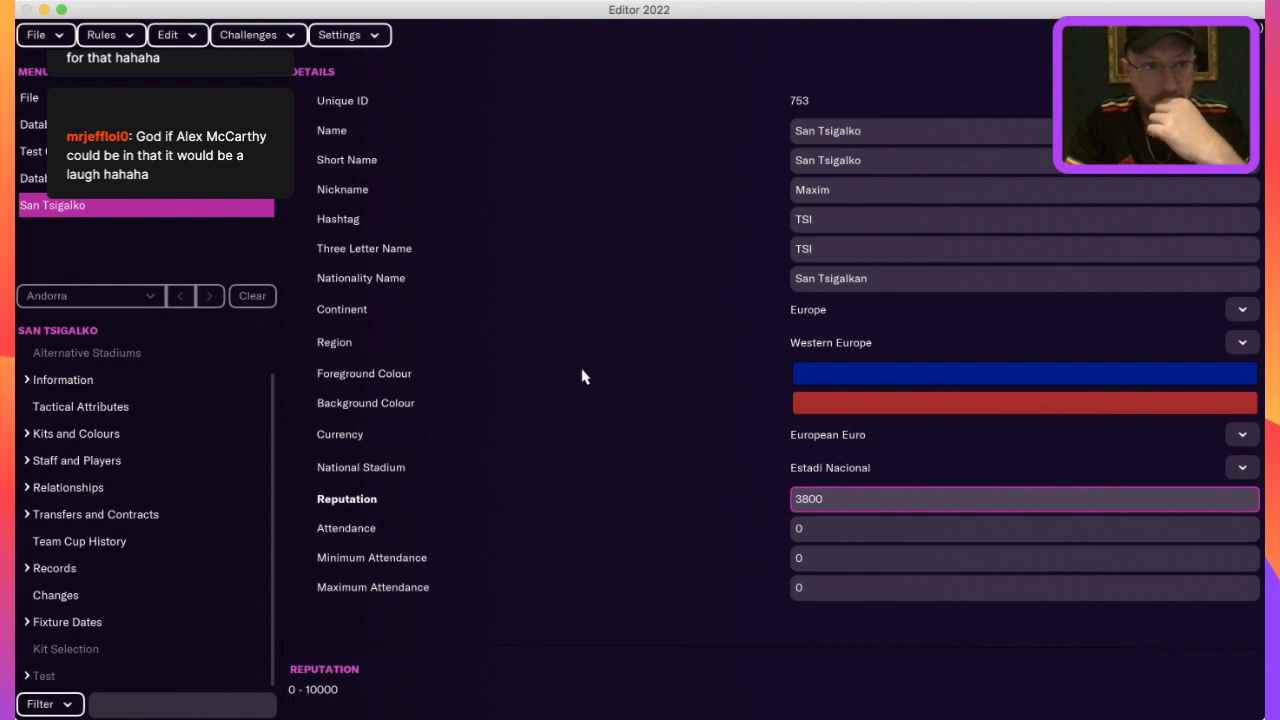
# - Set the nation's game importance to Important in its general information
pyautogui.click(130, 389)
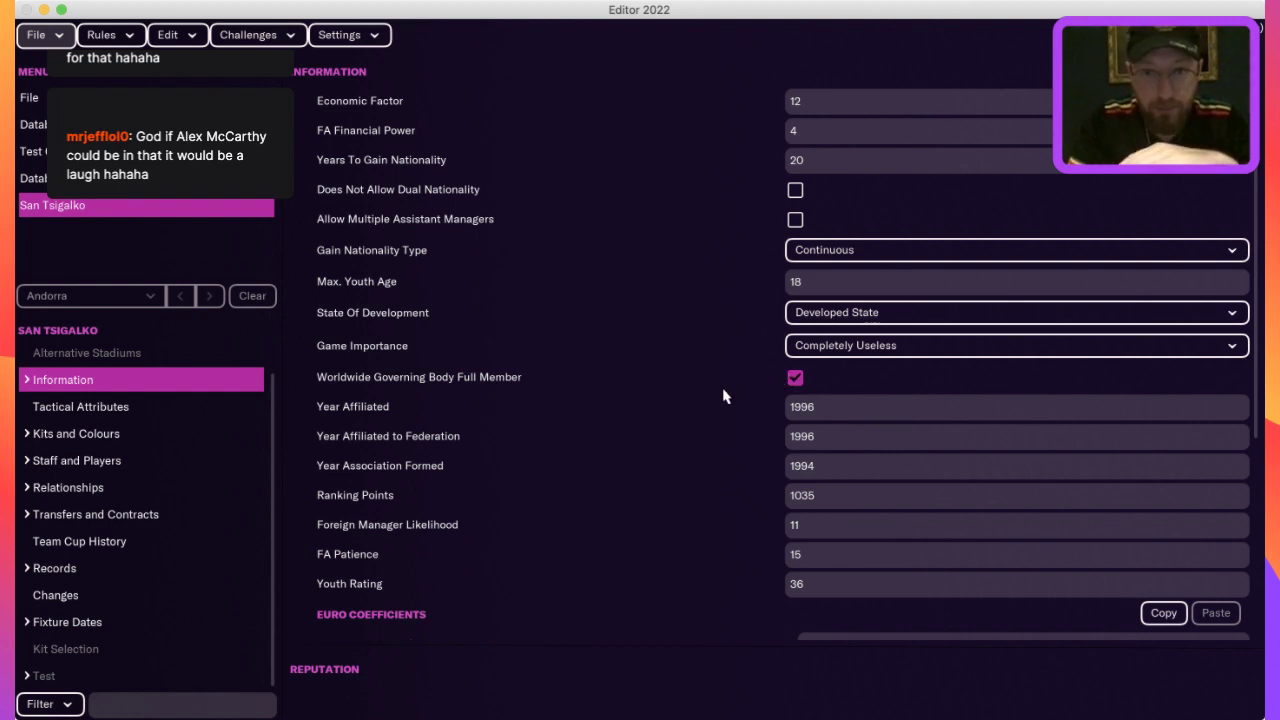
pyautogui.scroll(-2, 724, 396)
pyautogui.click(868, 244)
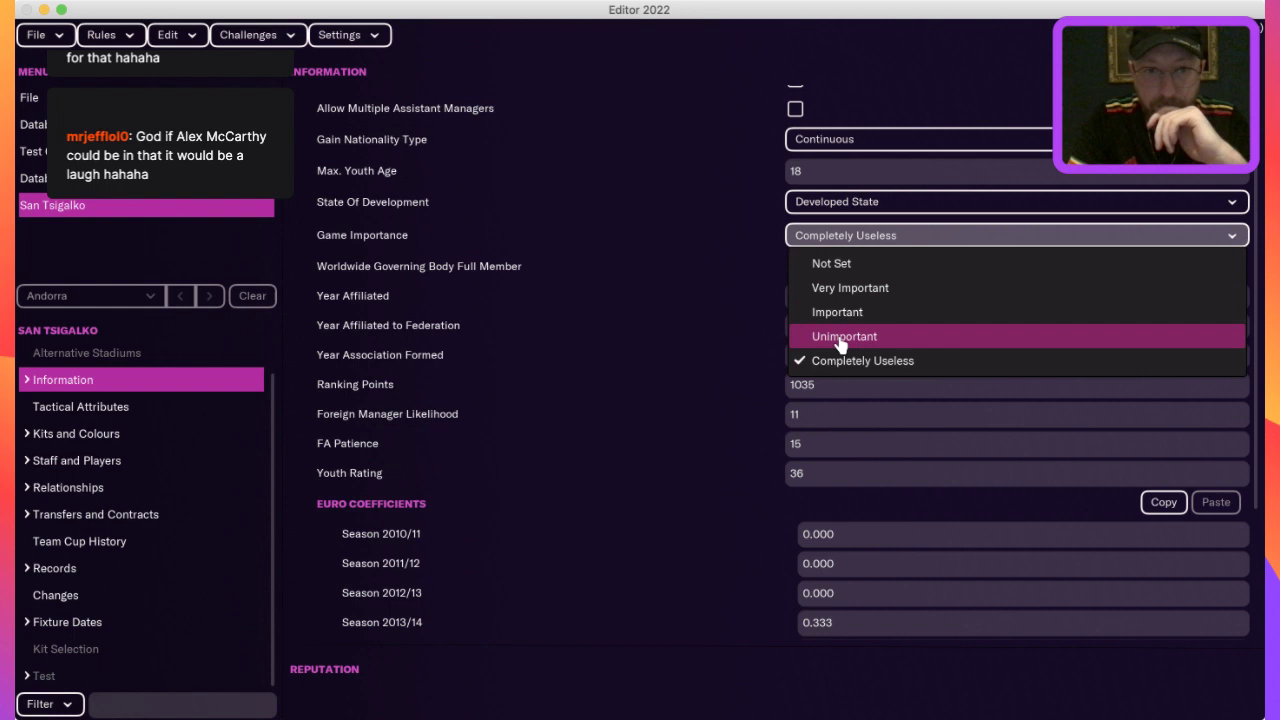
pyautogui.click(842, 337)
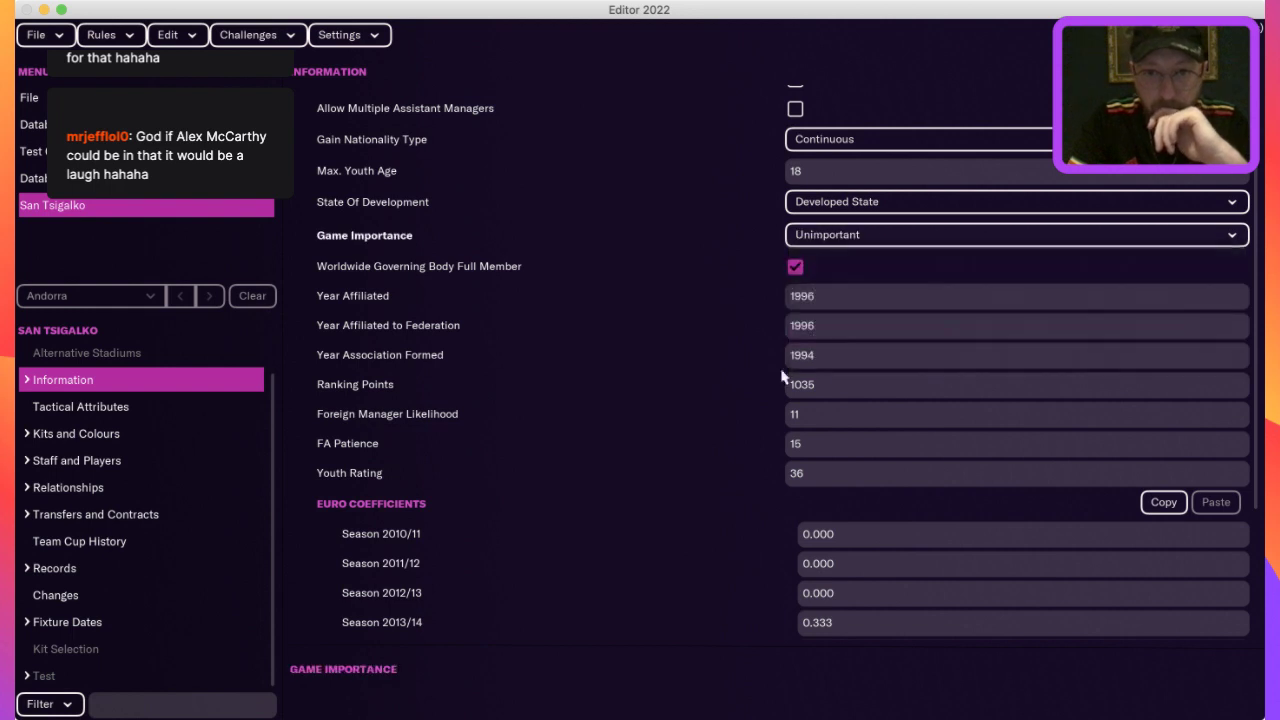
pyautogui.click(868, 232)
pyautogui.click(840, 309)
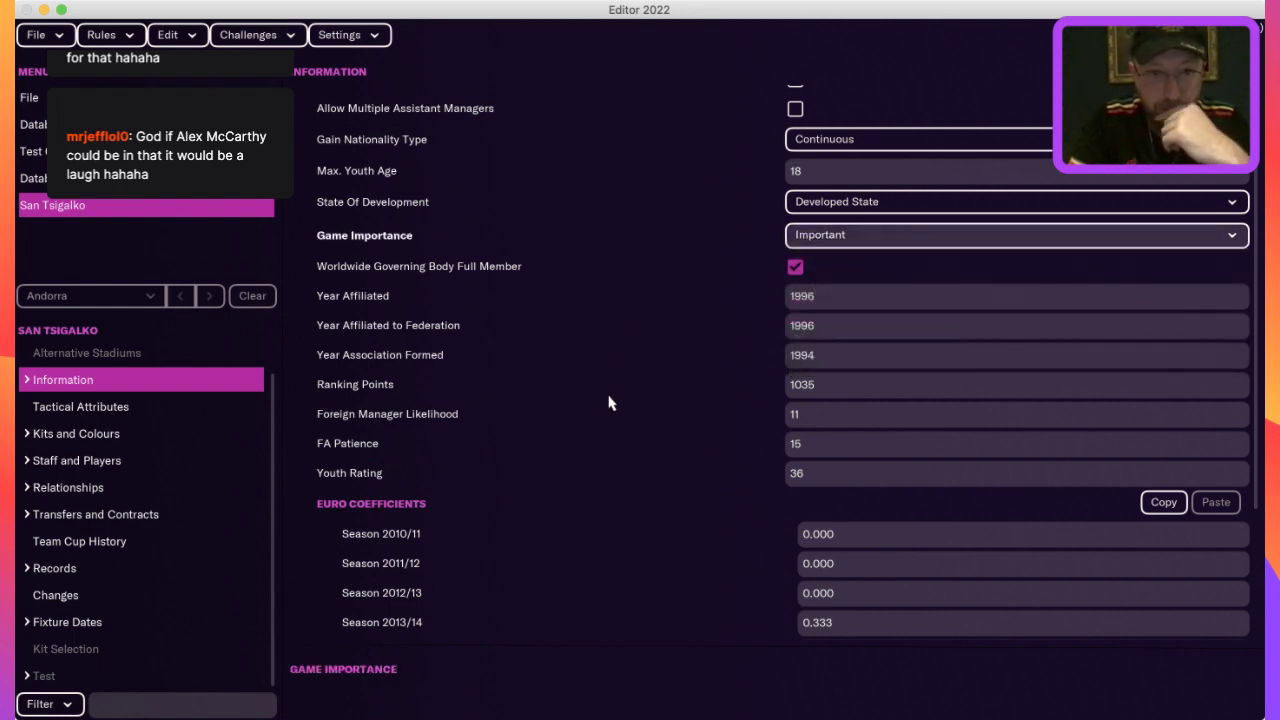
# - Enter 1892 as the nation's Year Affiliated
pyautogui.scroll(-3, 608, 402)
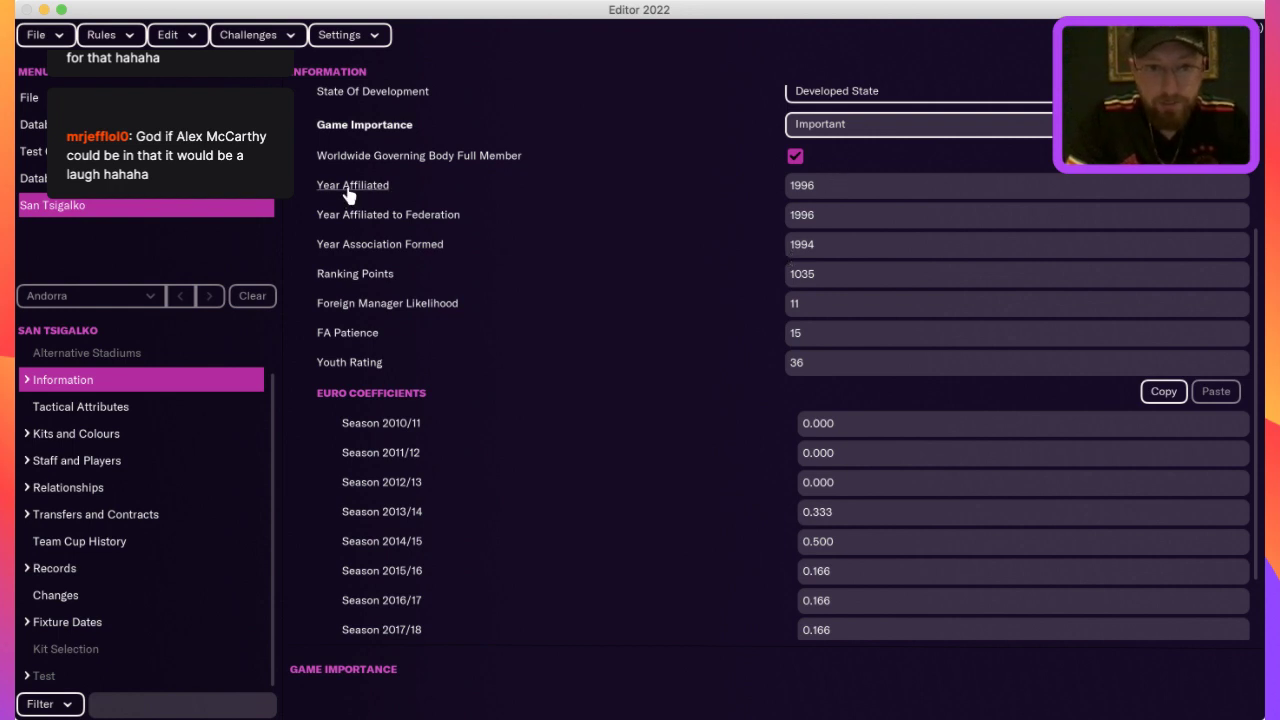
pyautogui.click(834, 180)
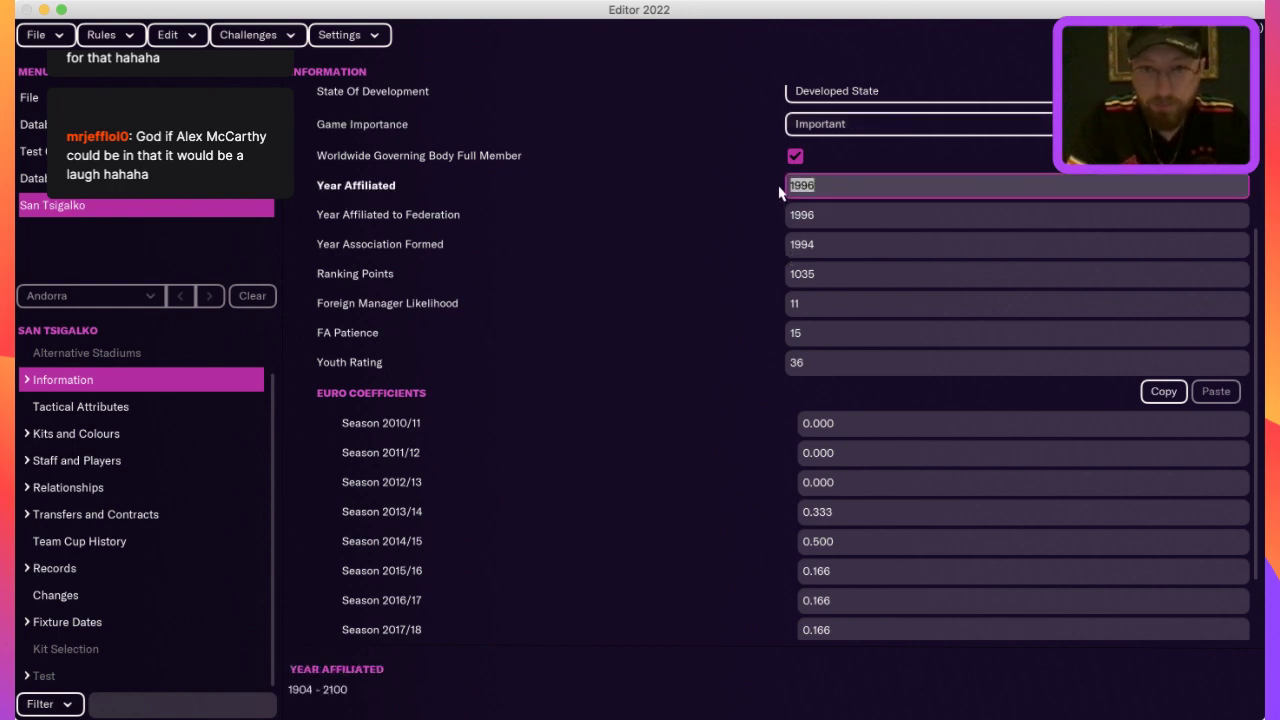
pyautogui.write('1')
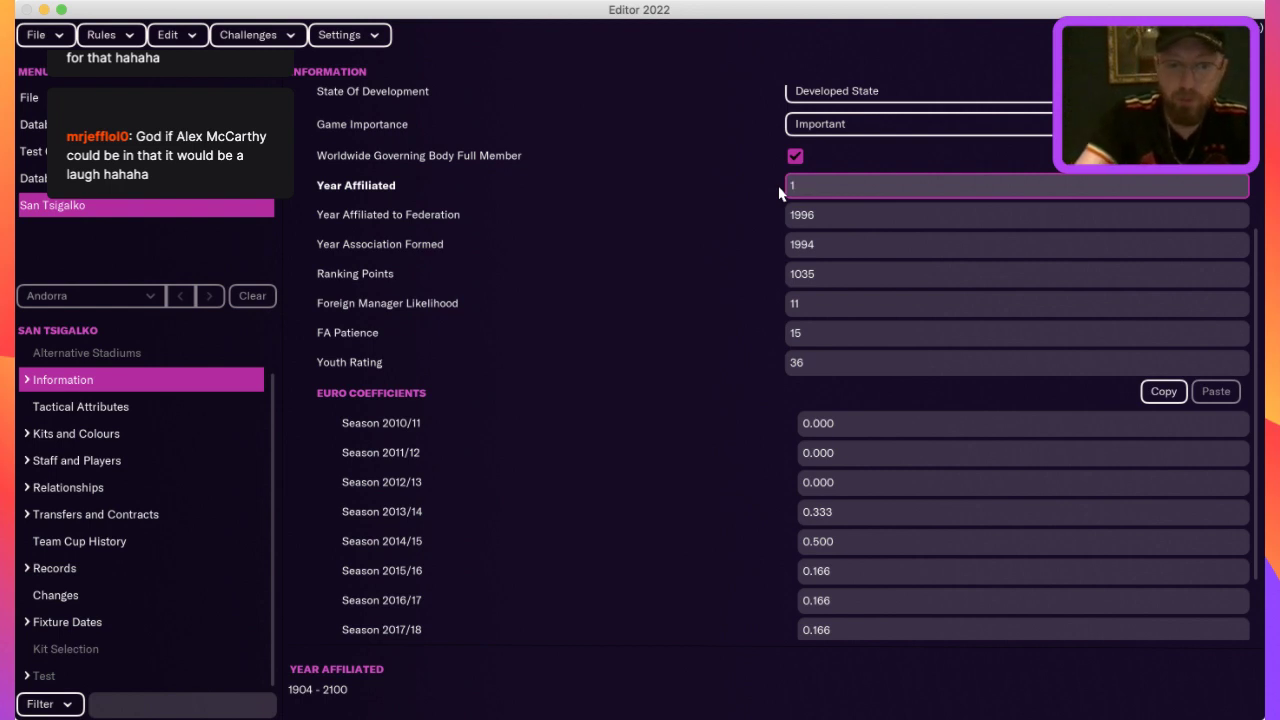
pyautogui.write('892')
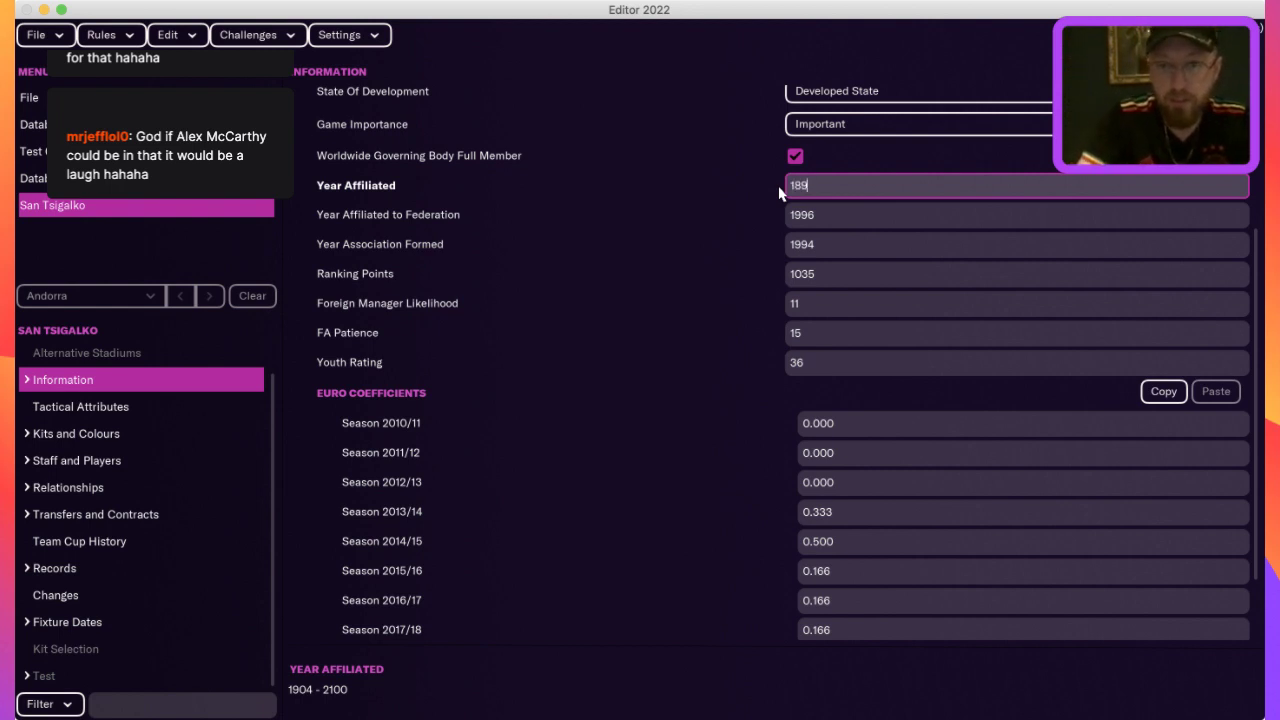
pyautogui.click(864, 220)
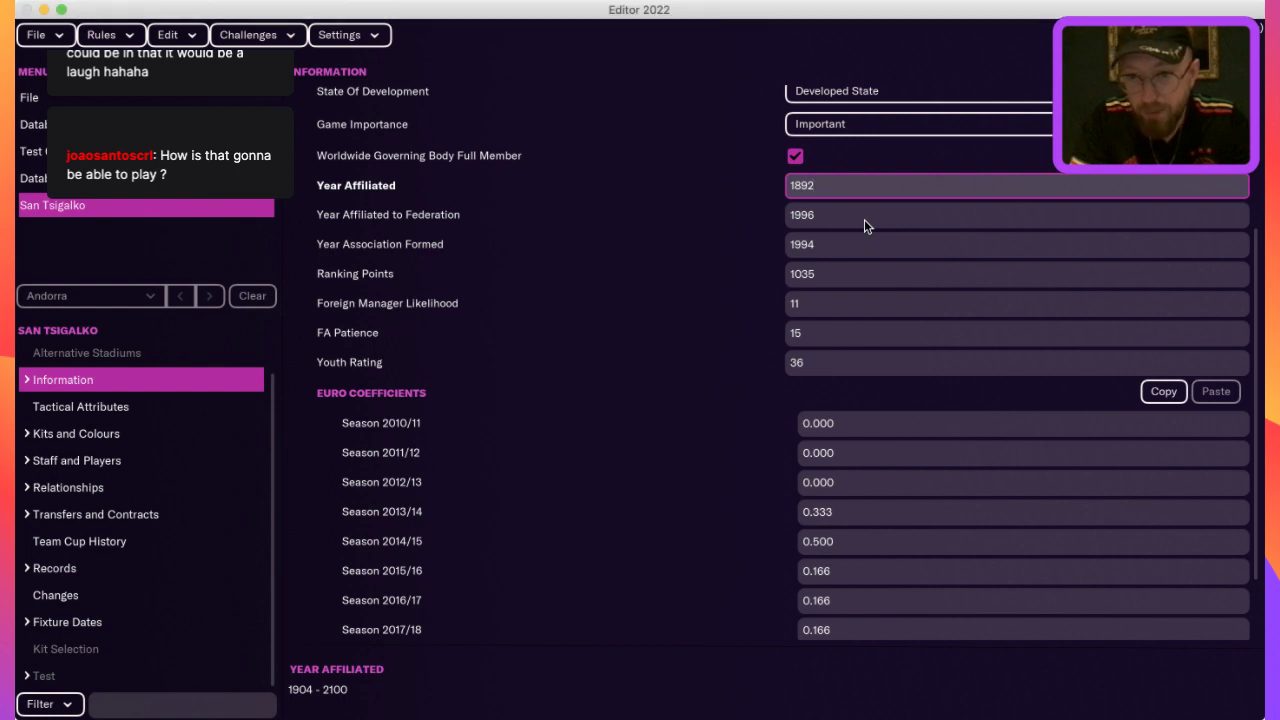
pyautogui.click(830, 272)
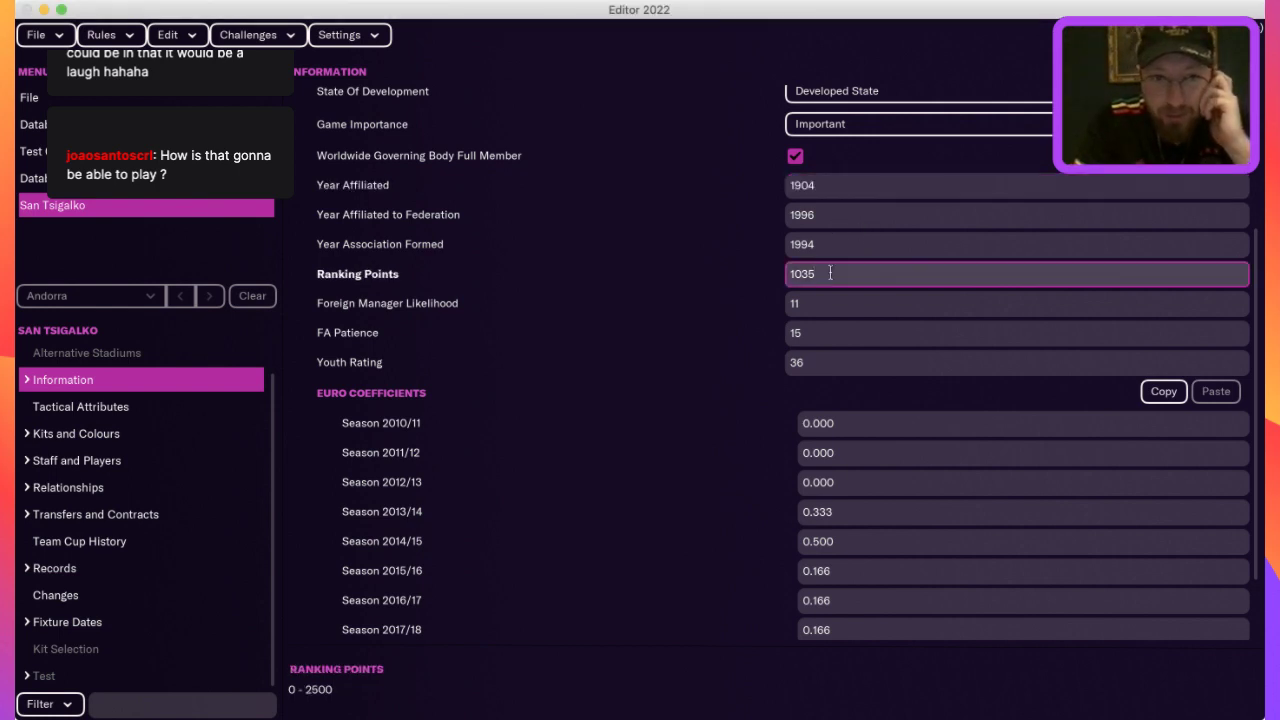
pyautogui.doubleClick(830, 272)
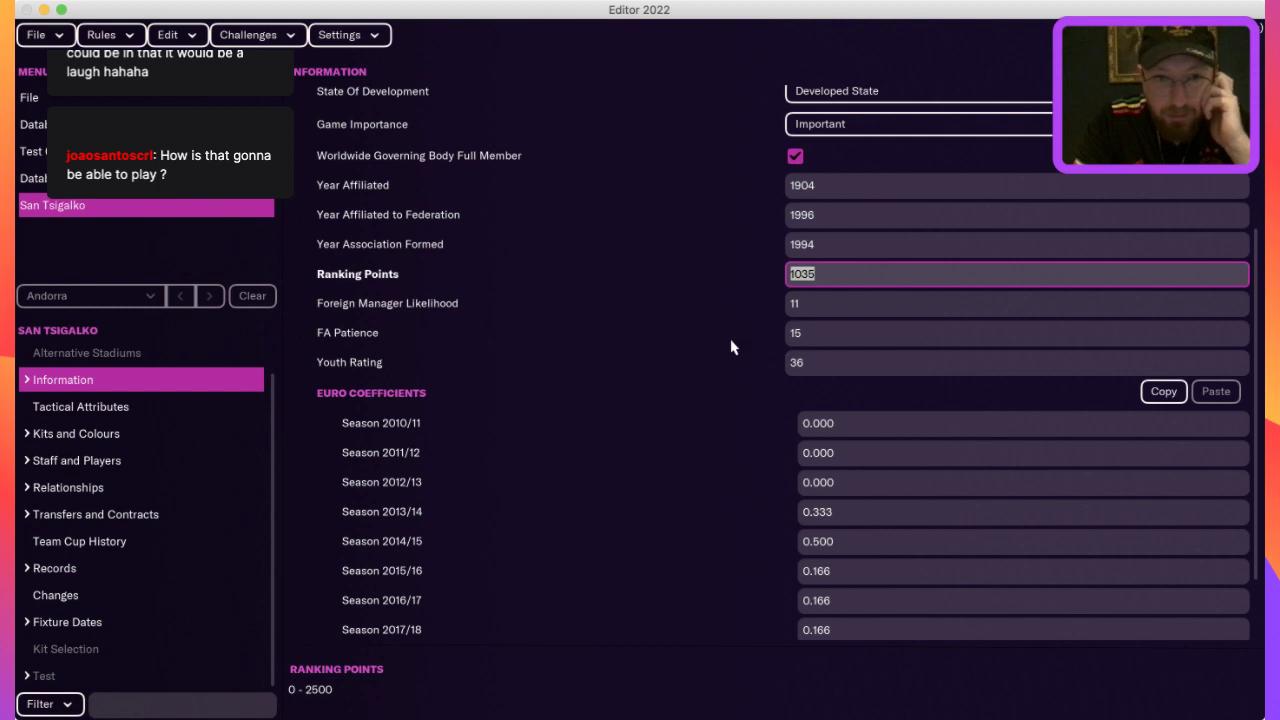
pyautogui.scroll(-3, 728, 356)
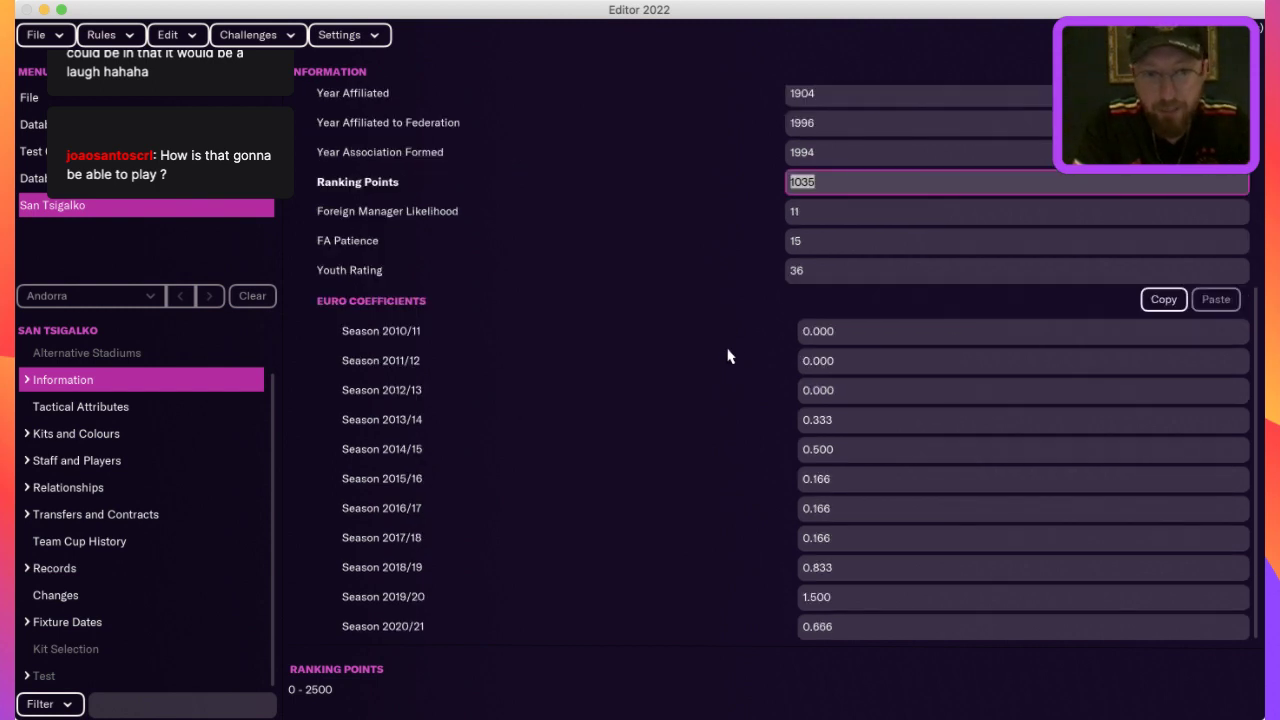
pyautogui.click(714, 378)
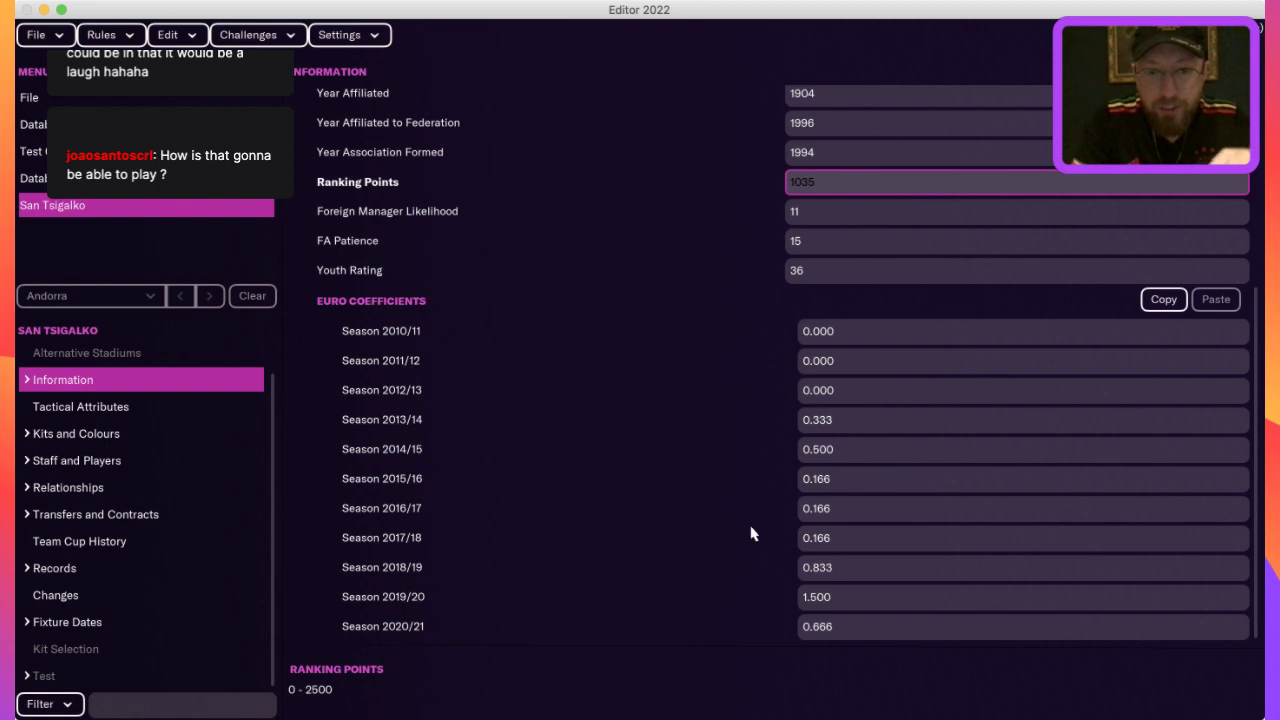
# - Set the nation's Euro coefficient for Season 2020/21 to 5
pyautogui.click(841, 631)
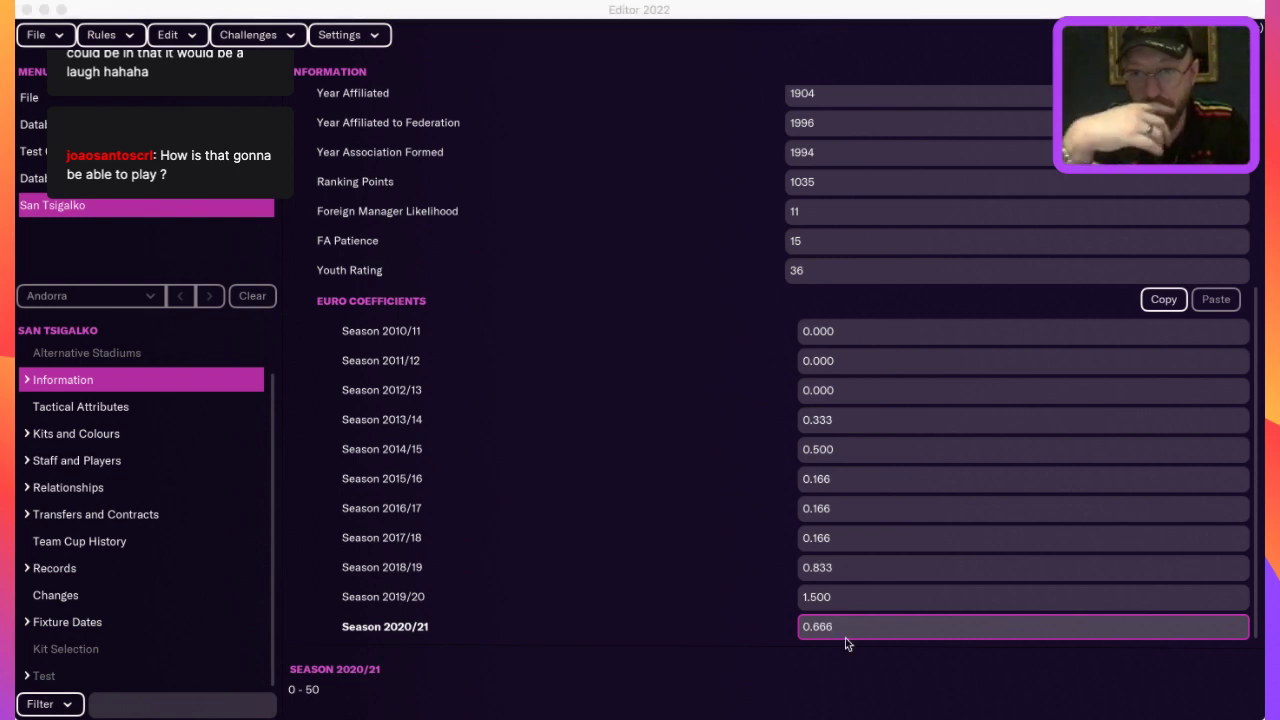
pyautogui.click(845, 638)
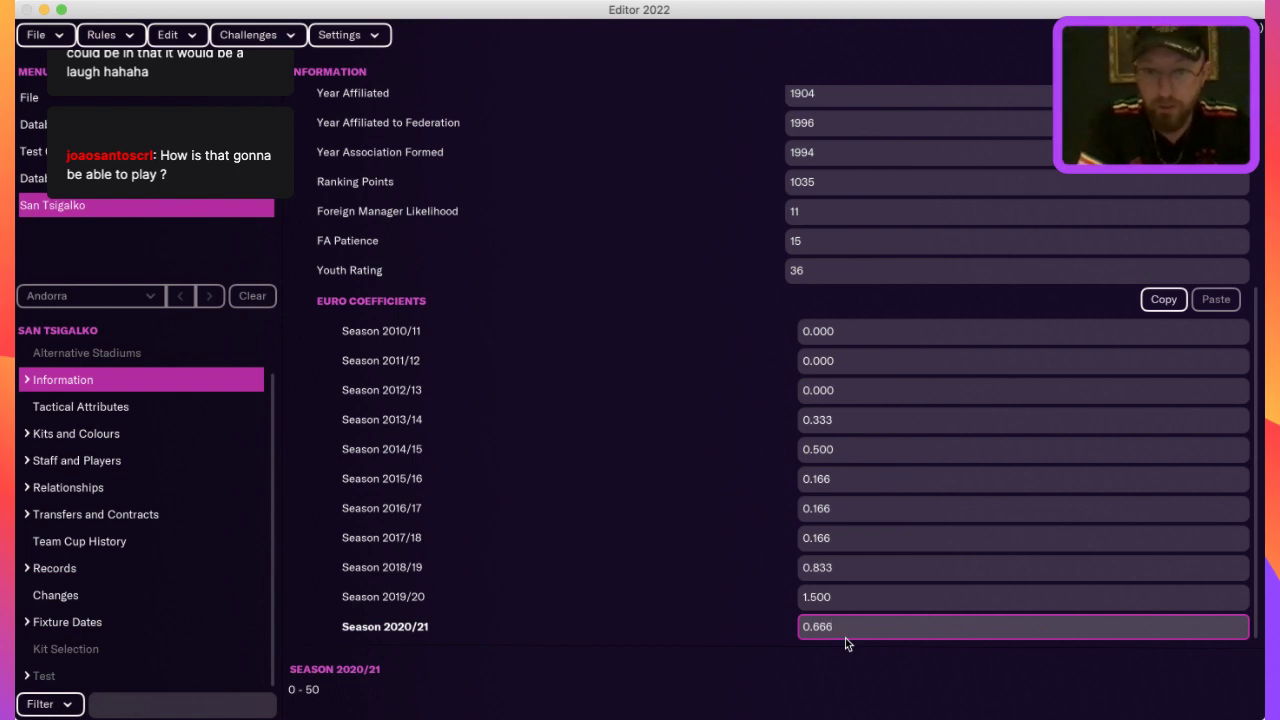
pyautogui.write('6')
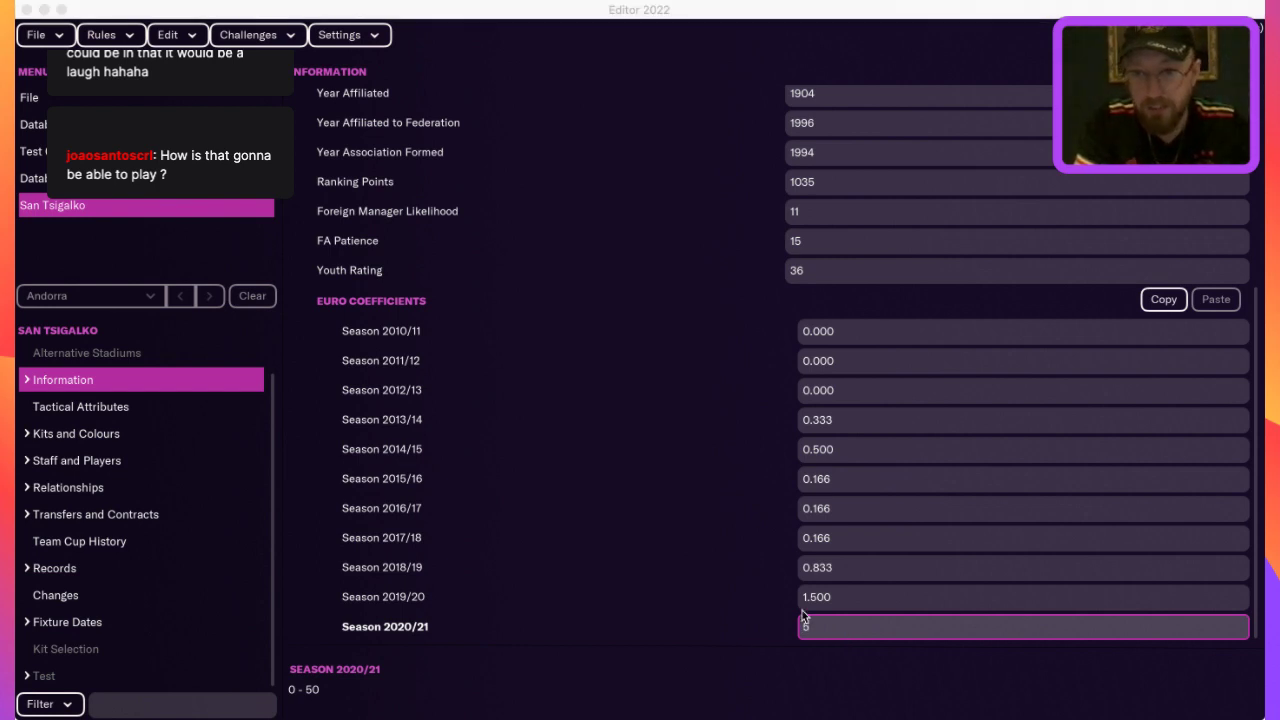
pyautogui.click(1078, 620)
pyautogui.press('Return')
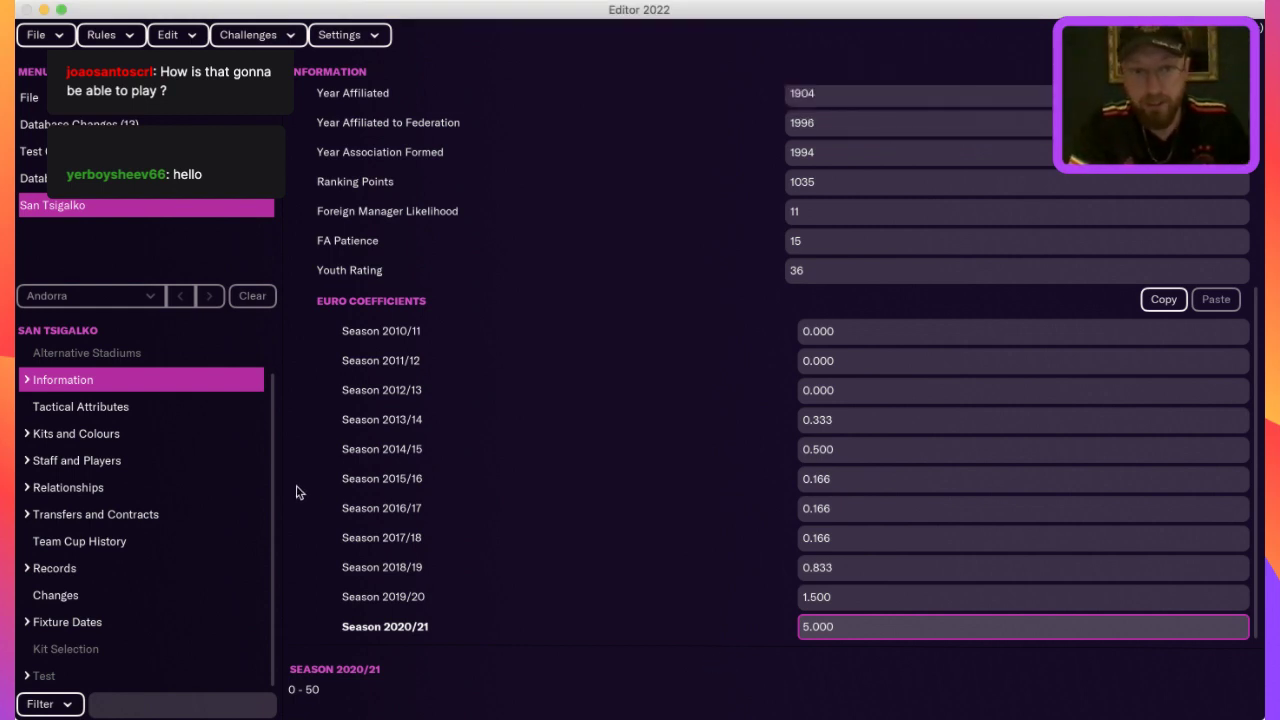
# - Open the nation's home kit settings and look through the other kit and data sections available
pyautogui.click(143, 413)
pyautogui.click(132, 436)
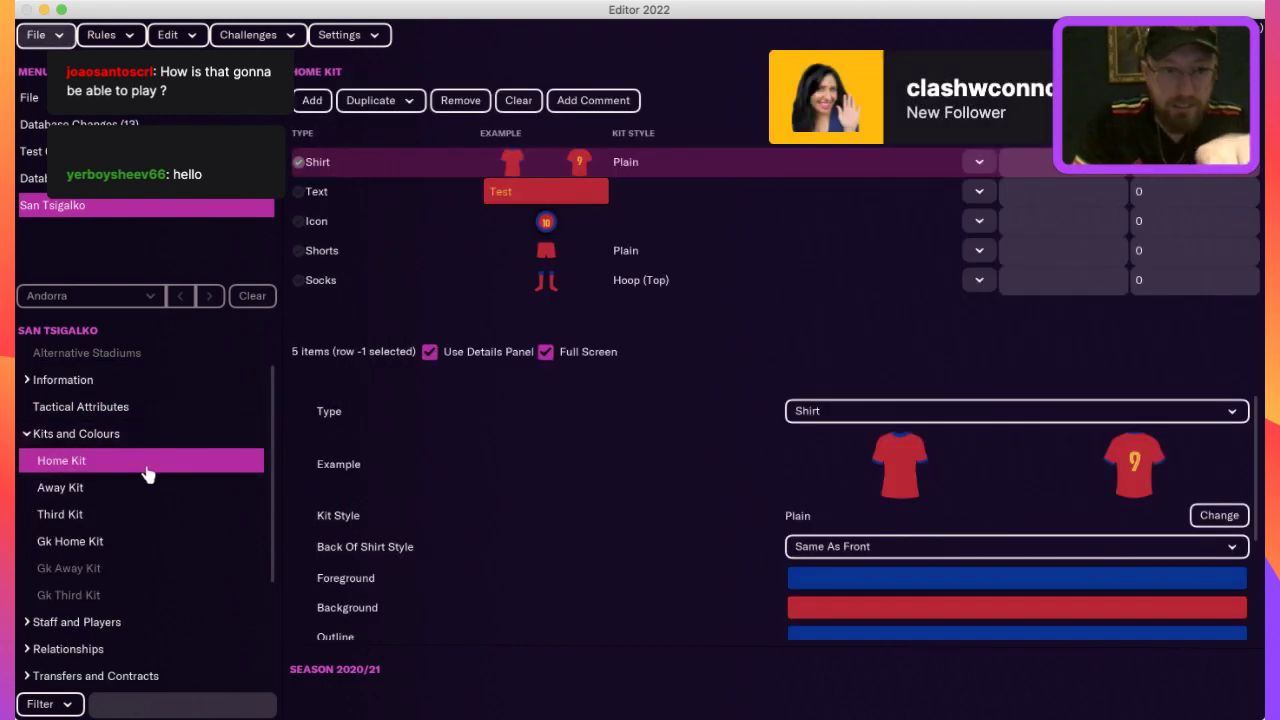
pyautogui.scroll(-3, 138, 486)
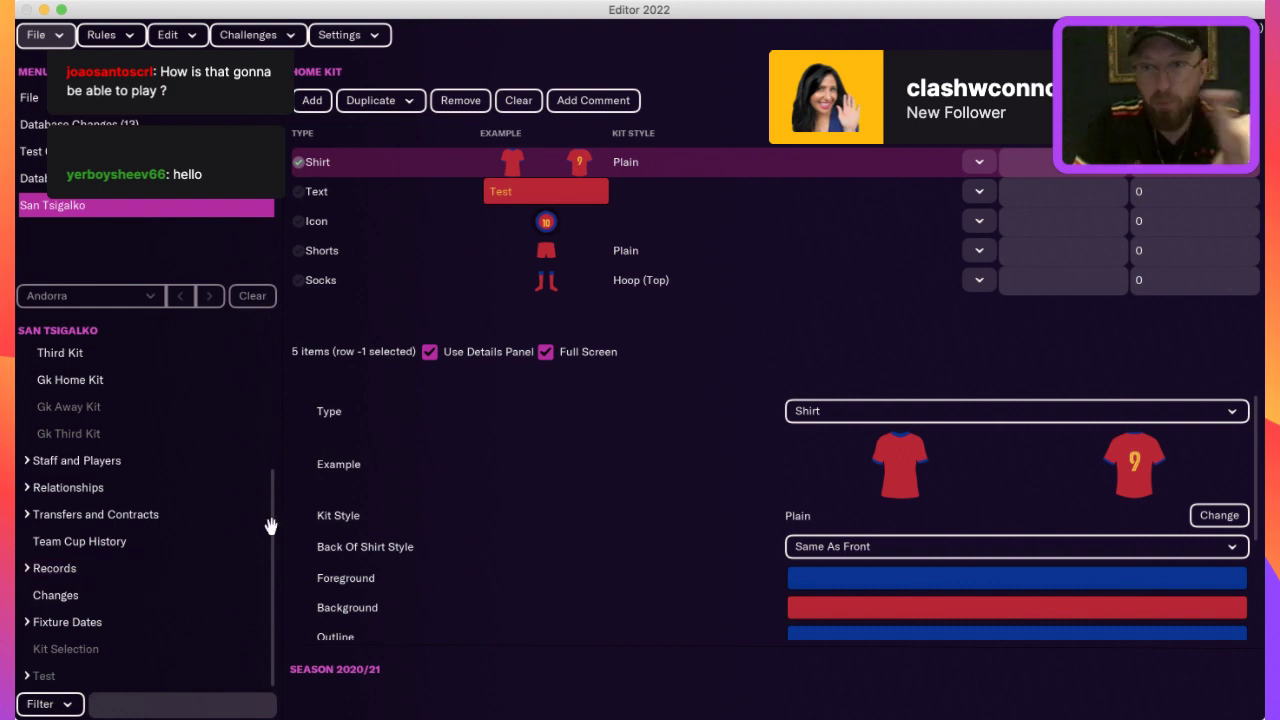
pyautogui.scroll(3, 254, 402)
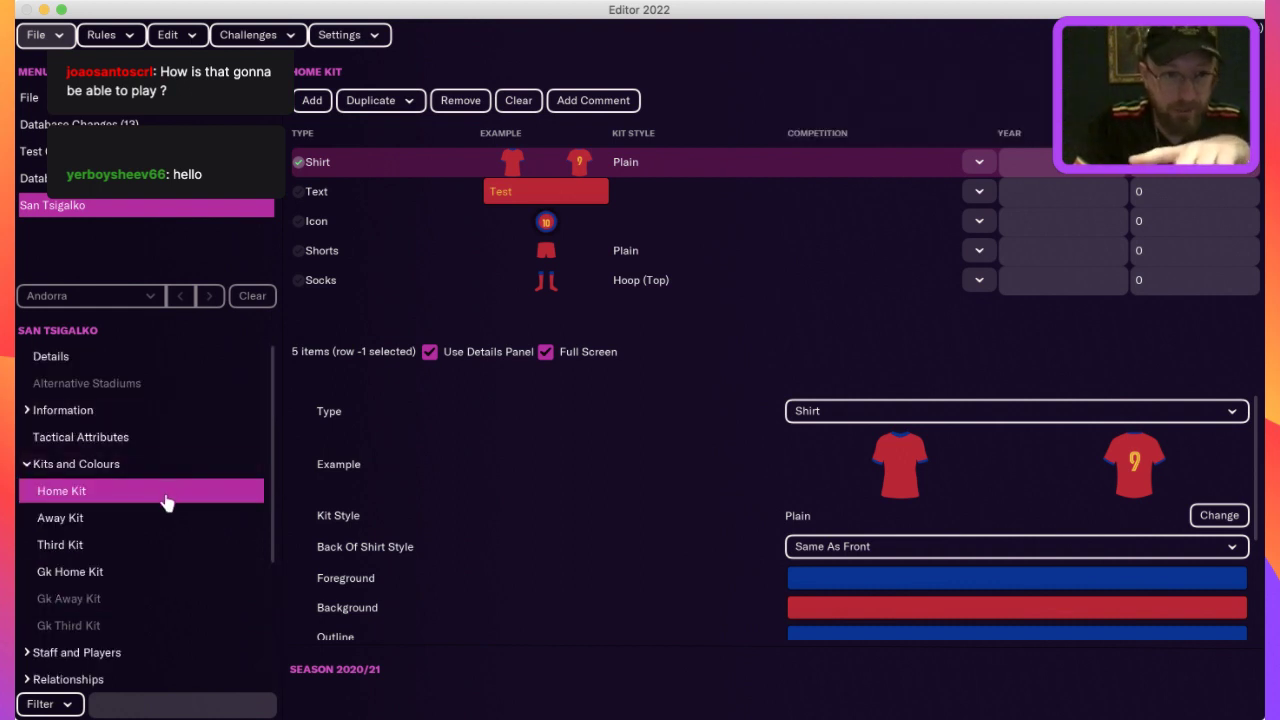